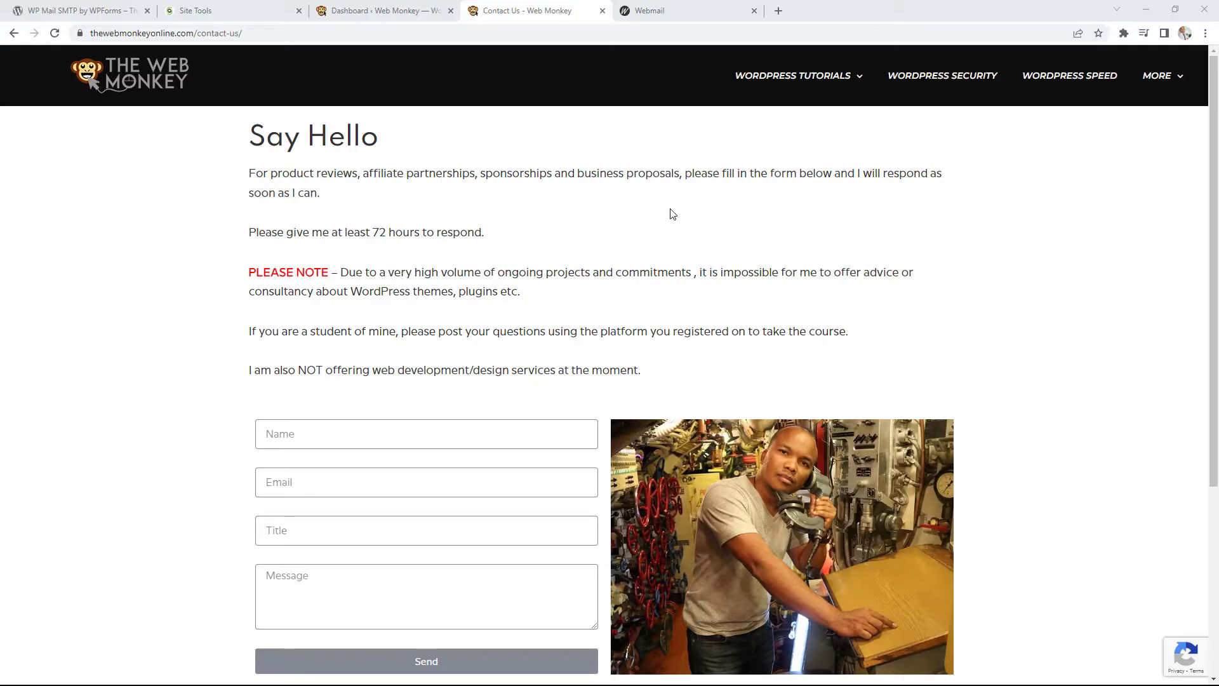
Review the website's contact form and the WP Mail SMTP plugin's page on WordPress.org
scroll(679, 216, "down", 2)
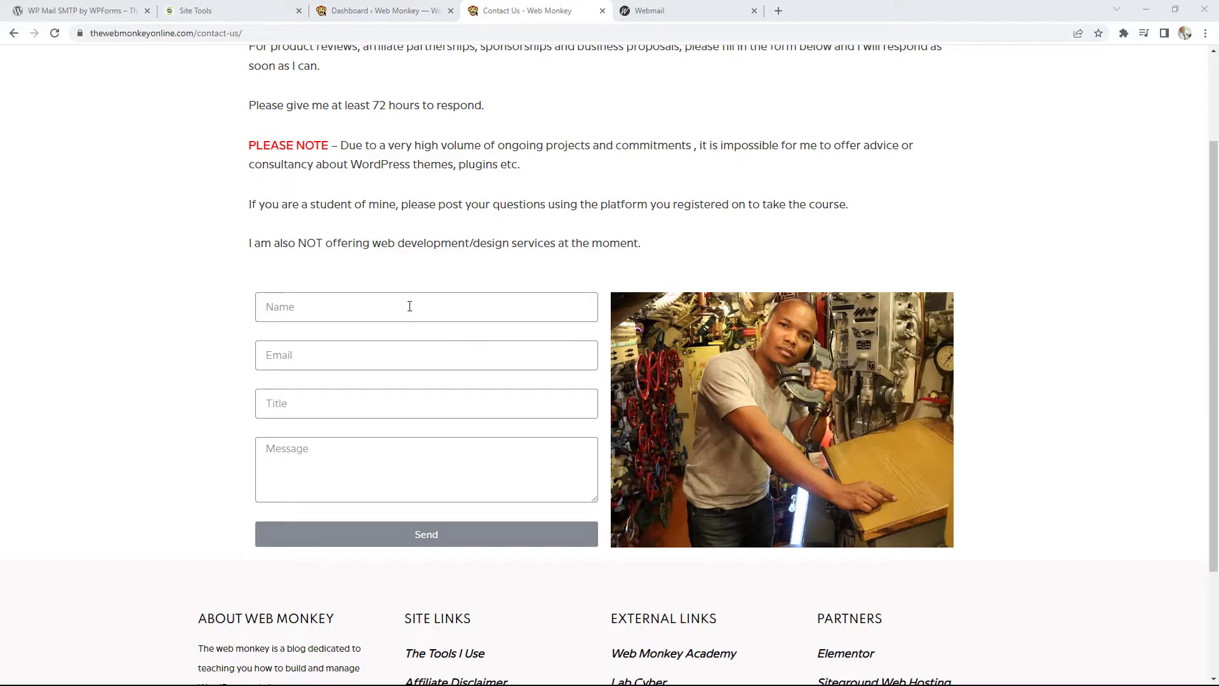
left_click(75, 10)
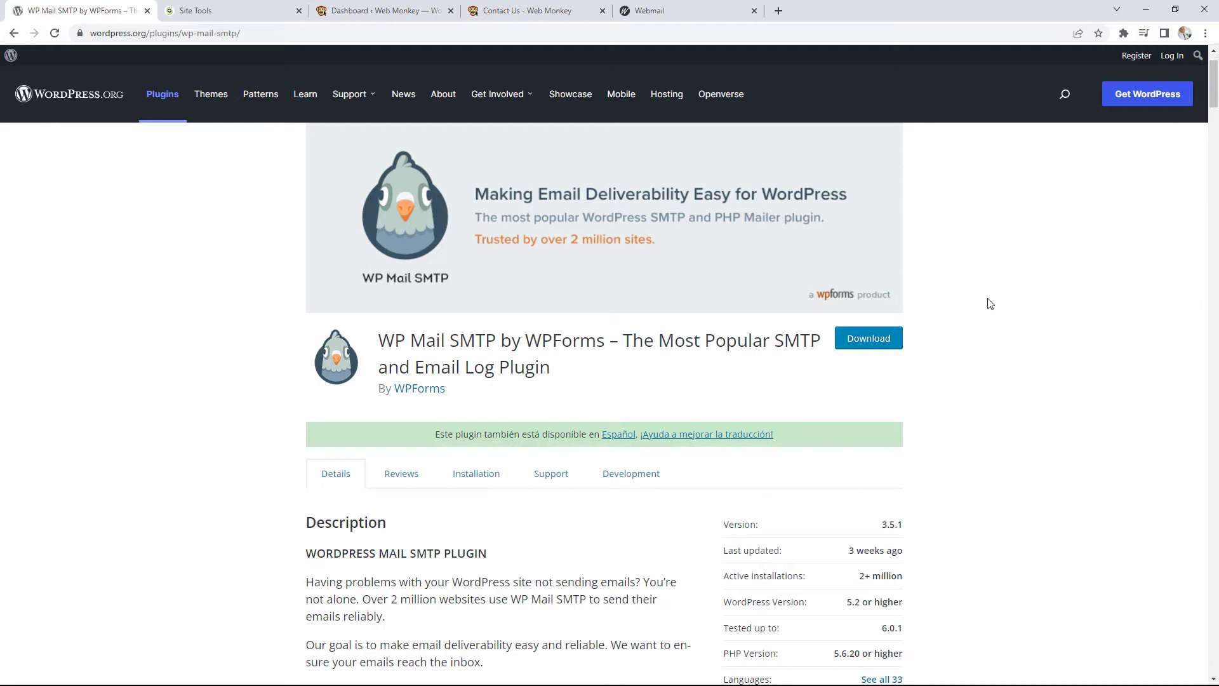
scroll(989, 304, "down", 3)
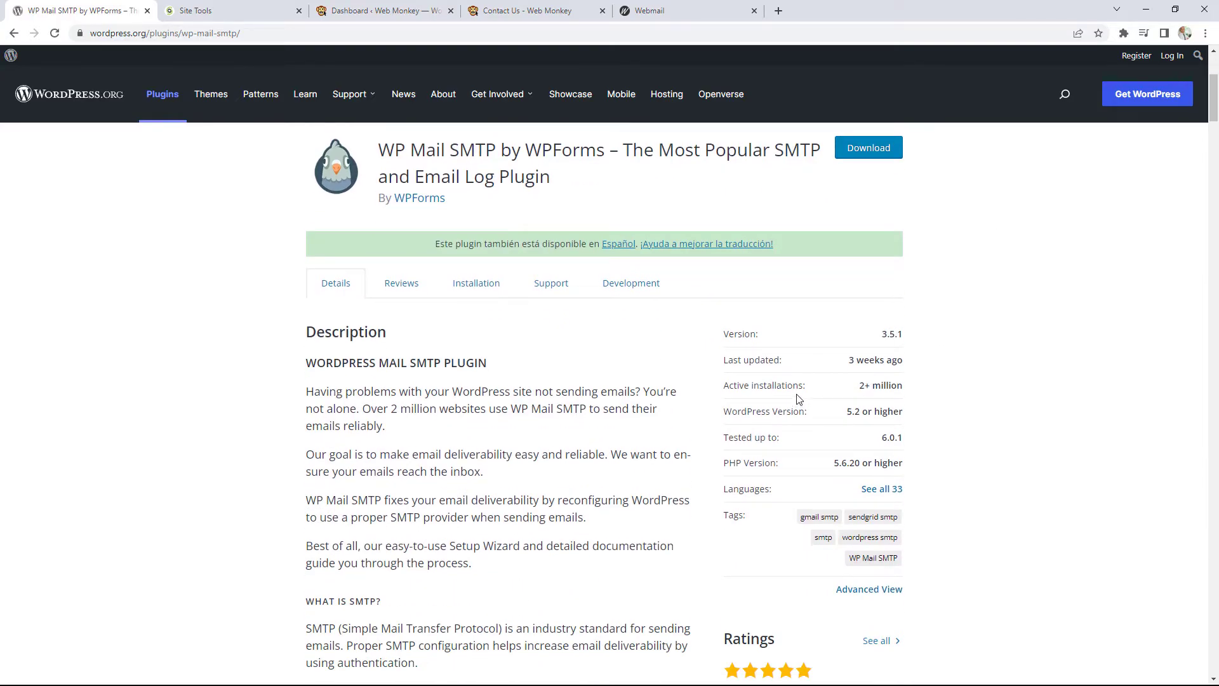
scroll(798, 399, "up", 4)
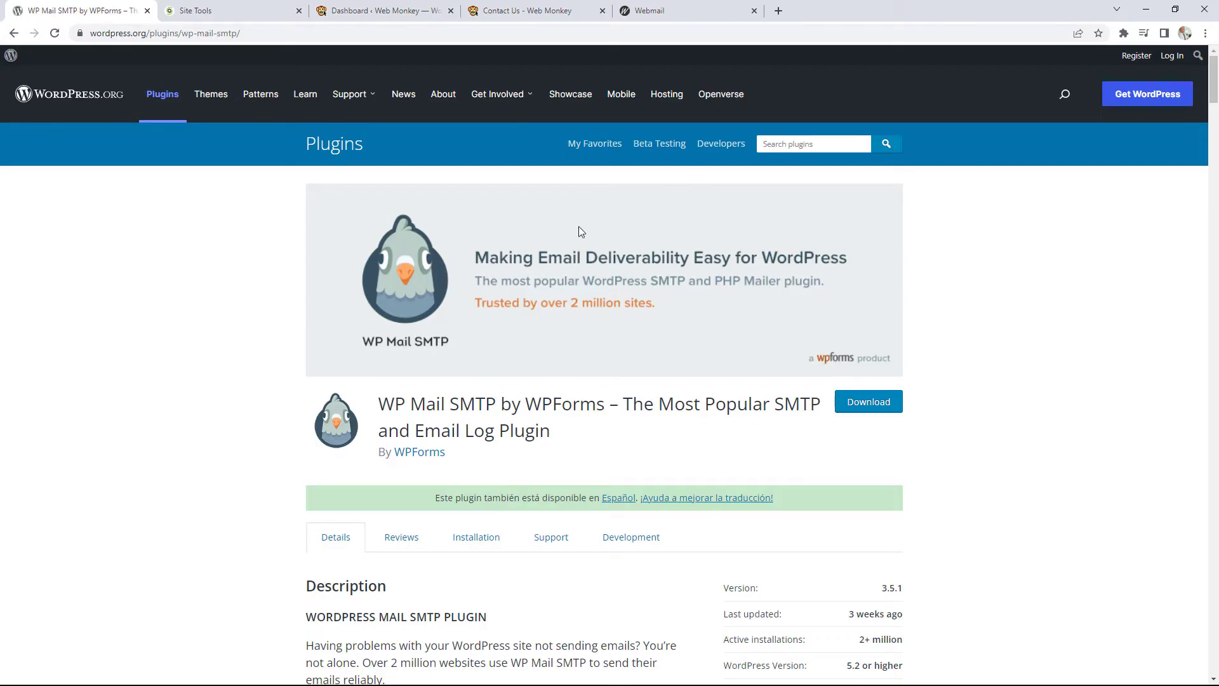
Switch to the WordPress dashboard and open the WP Mail SMTP plugin's settings
left_click(381, 11)
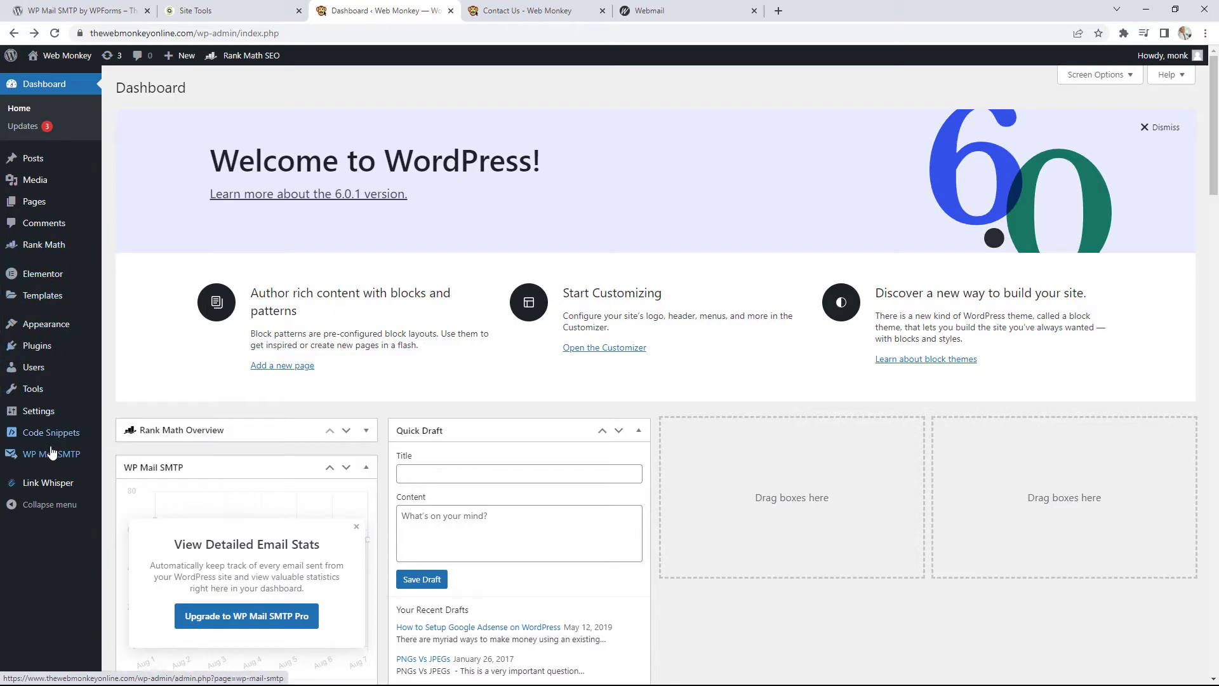
mouse_move(54, 453)
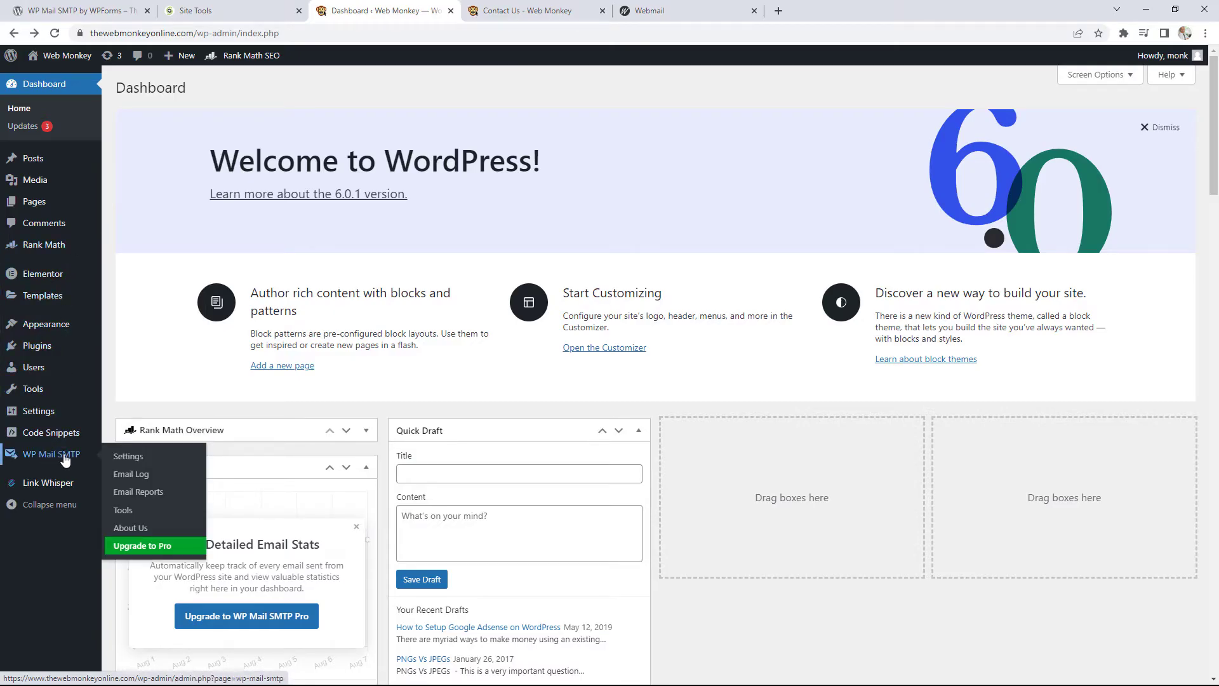
left_click(131, 458)
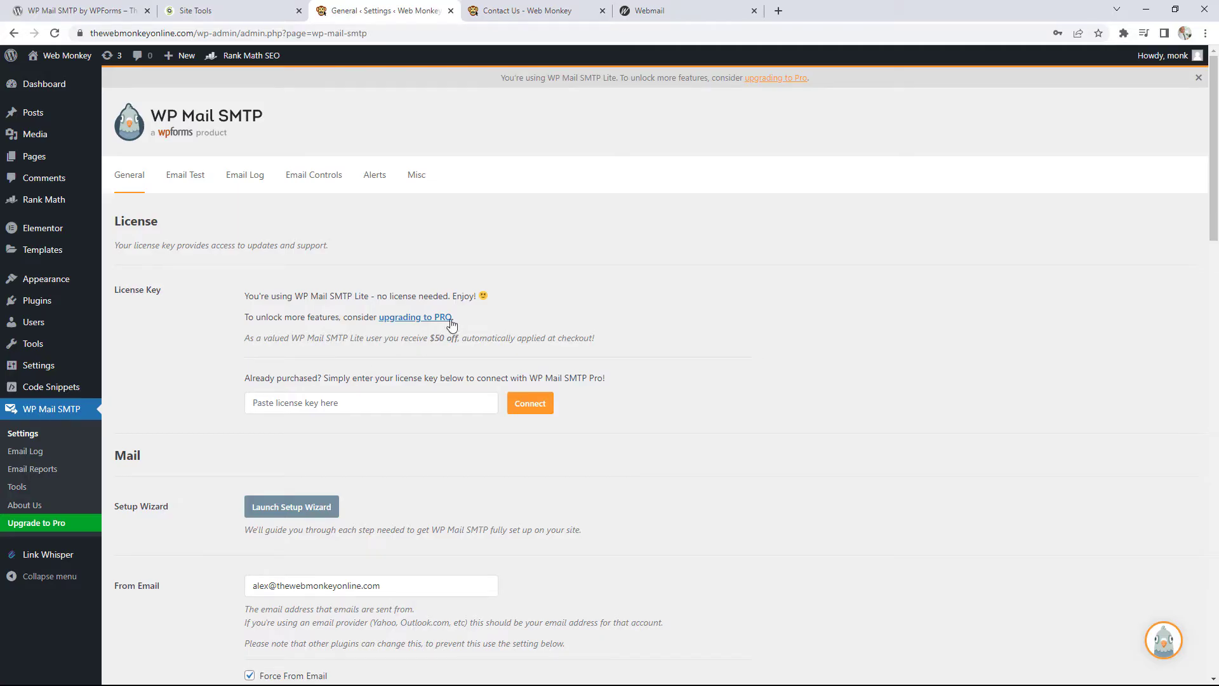
Examine the From Email address and the Force From Email option in the Mail section
scroll(593, 299, "down", 3)
scroll(593, 298, "down", 3)
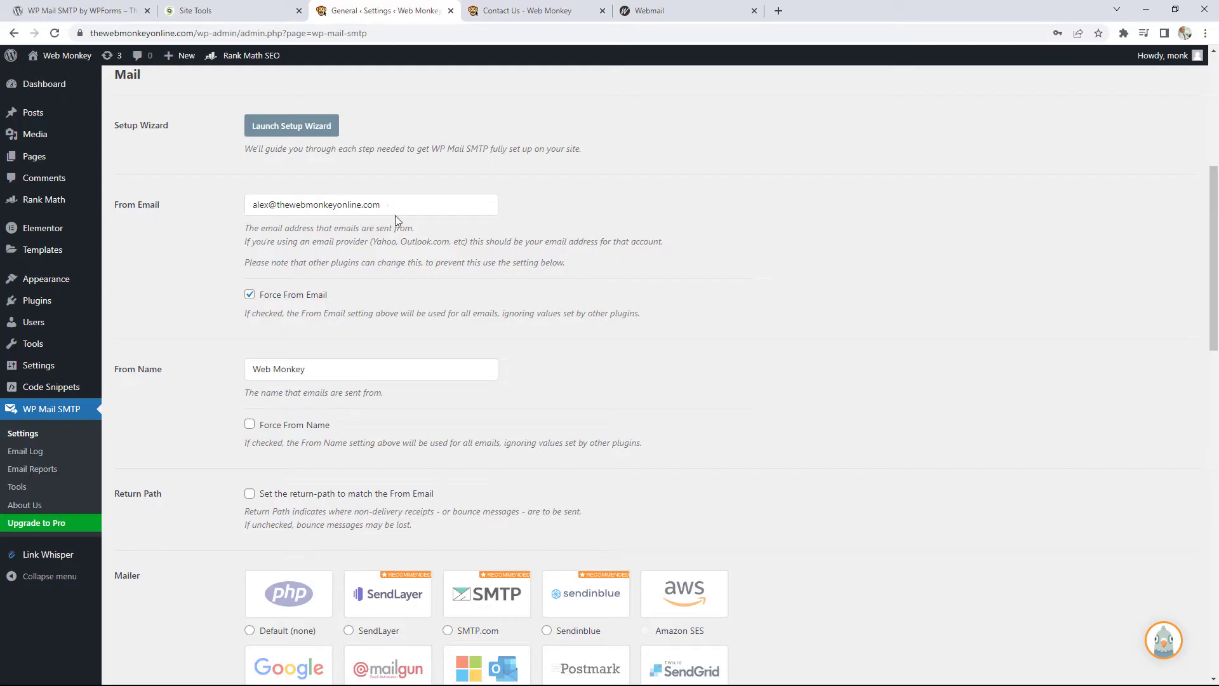
left_click_drag(388, 206, 222, 215)
left_click(222, 215)
left_click_drag(399, 204, 247, 205)
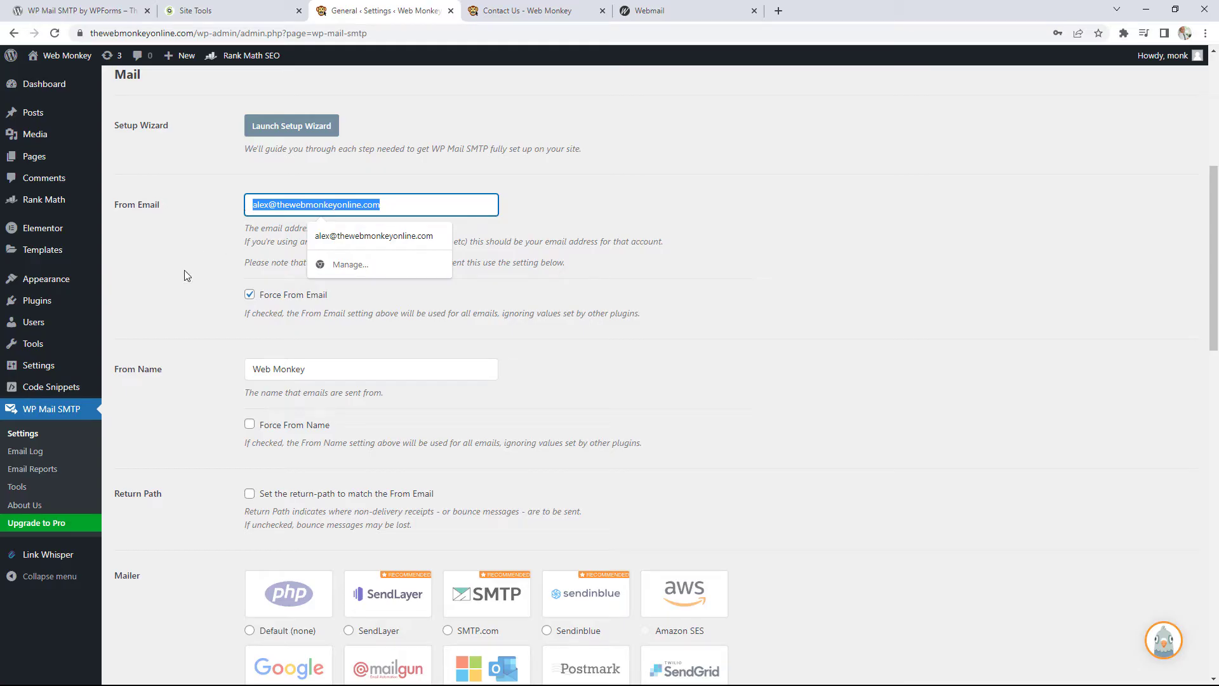
left_click(194, 293)
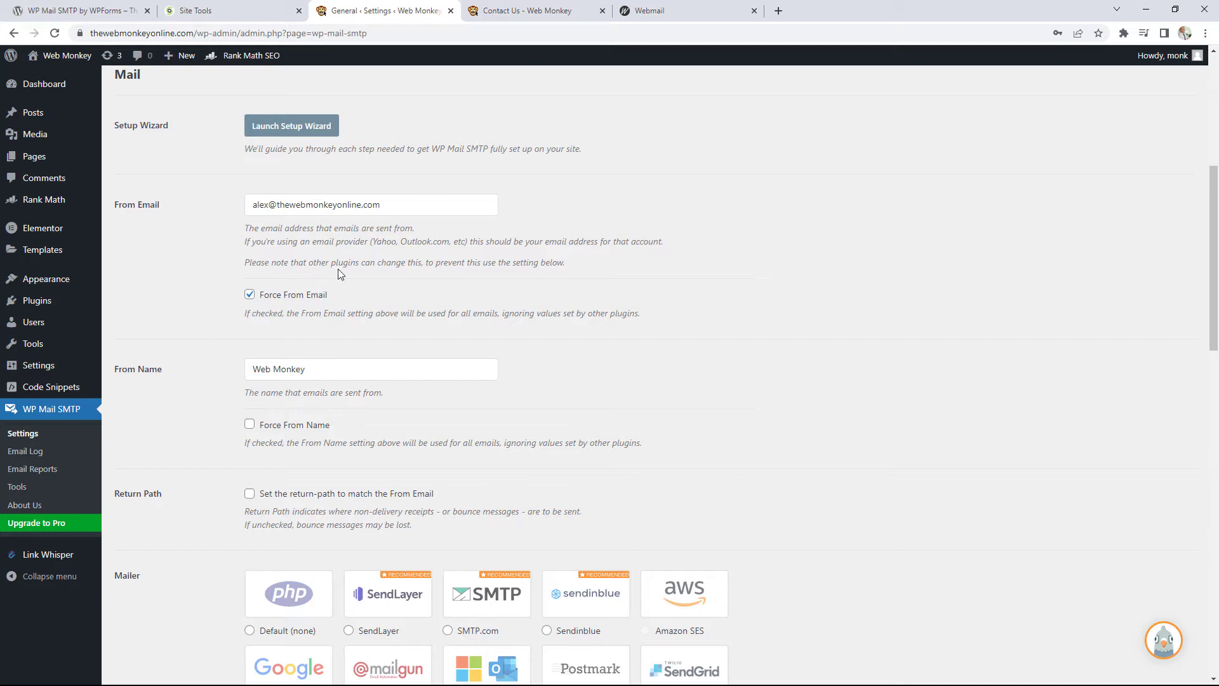
triple_click(407, 204)
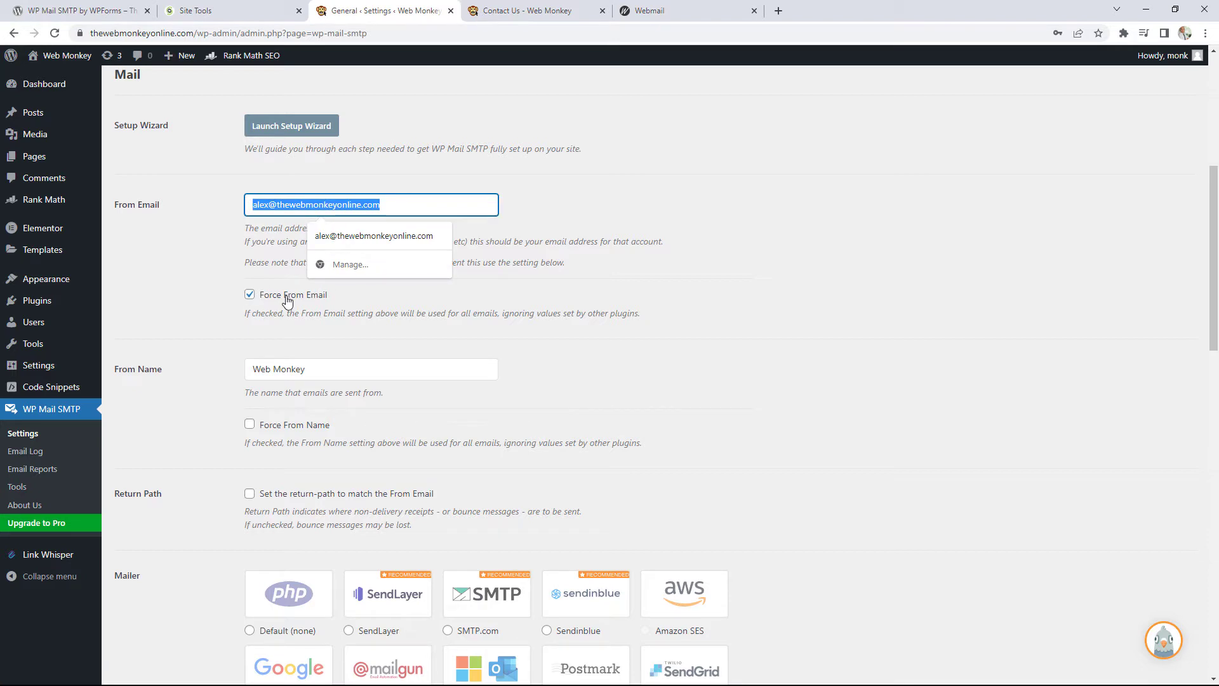
Check the From Name and try forcing it for all emails
scroll(646, 354, "down", 1)
left_click(626, 346)
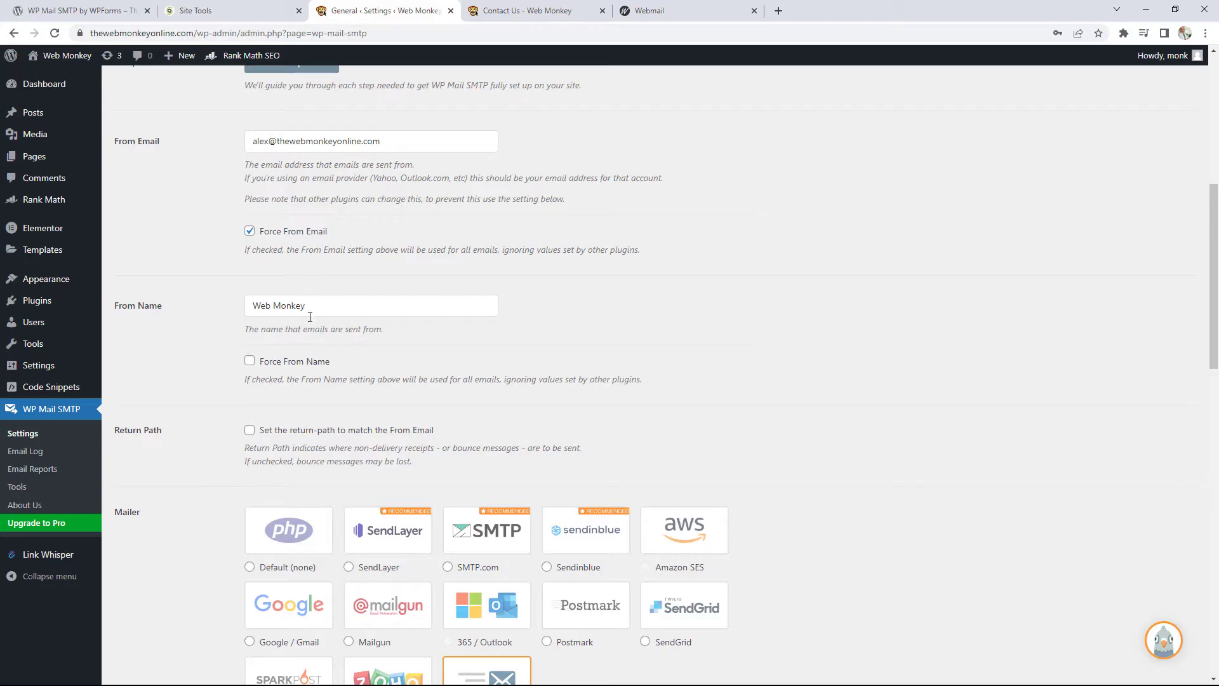
left_click_drag(304, 305, 250, 303)
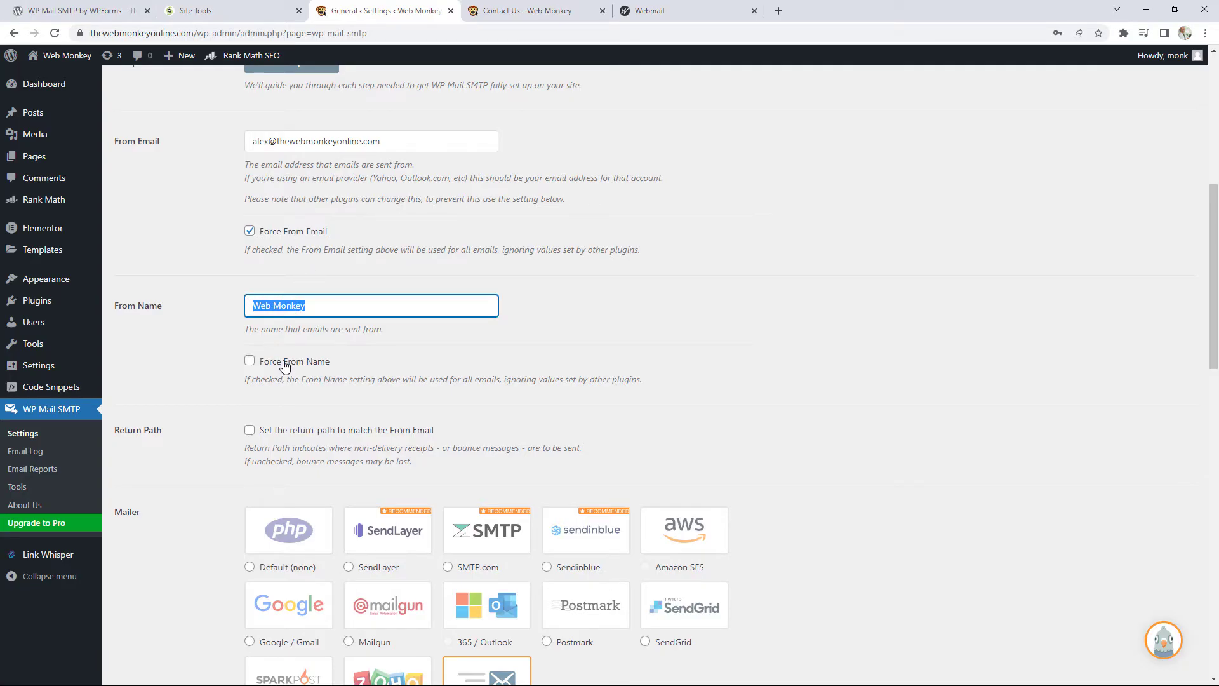
left_click(251, 364)
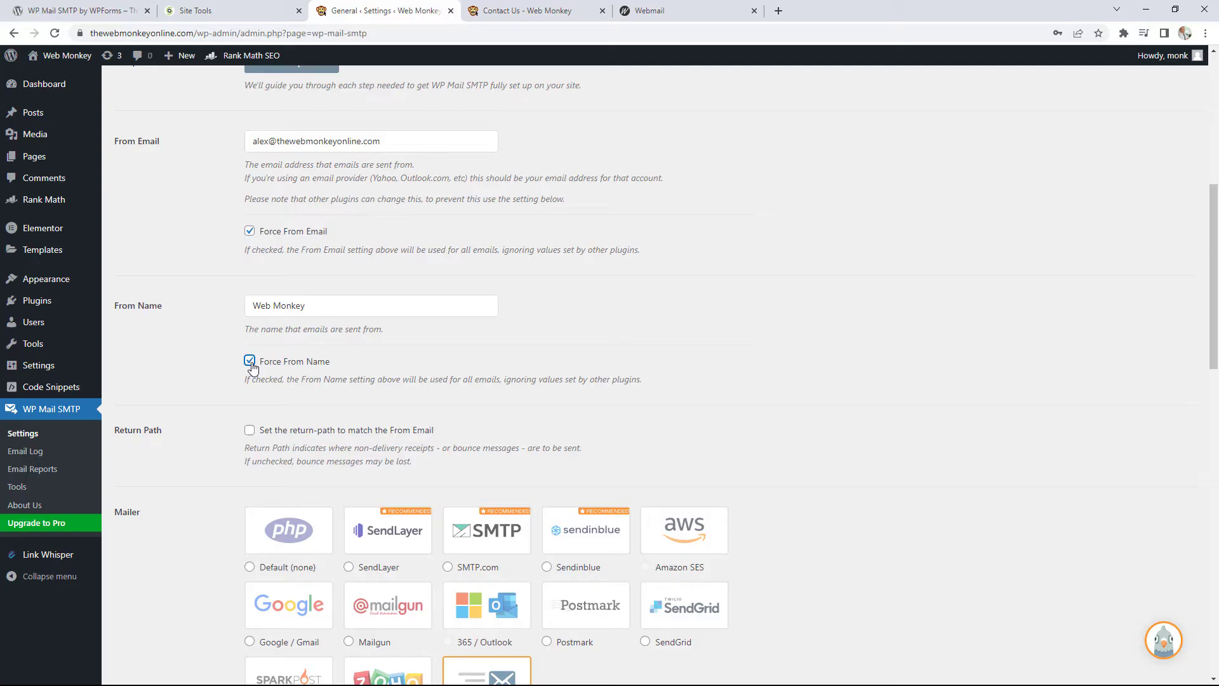
Select Mailgun as the mailer and view the setup fields it requires
scroll(694, 355, "down", 4)
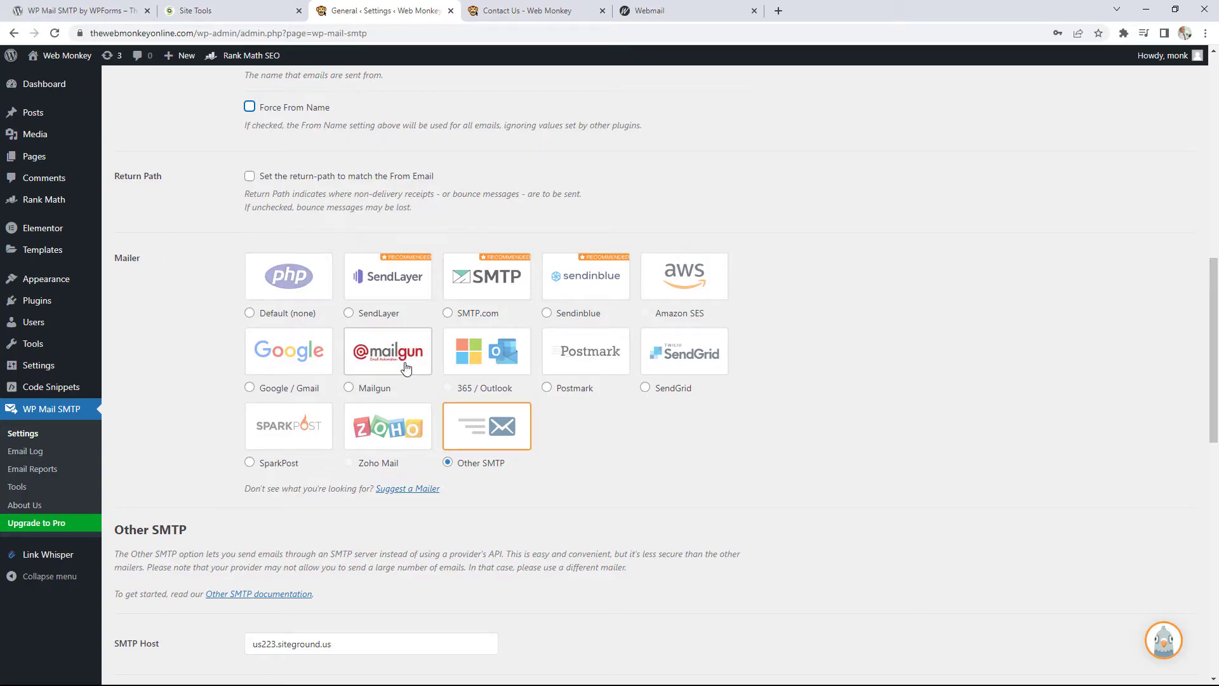
left_click(350, 388)
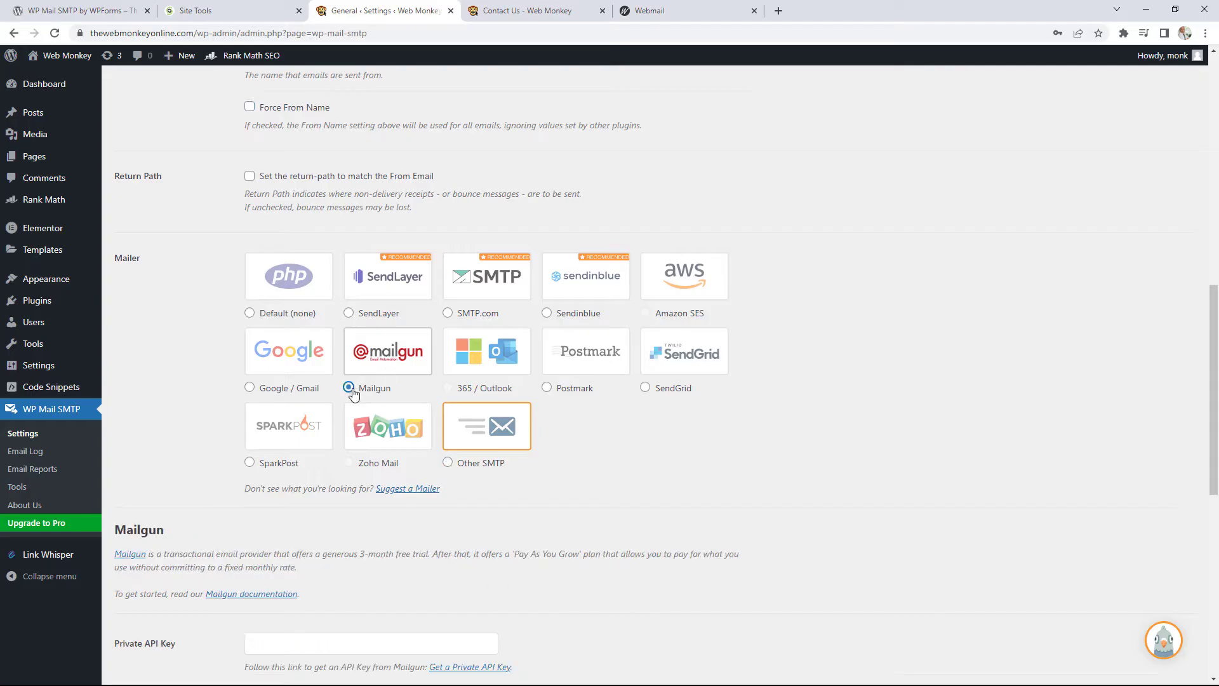
scroll(424, 388, "down", 5)
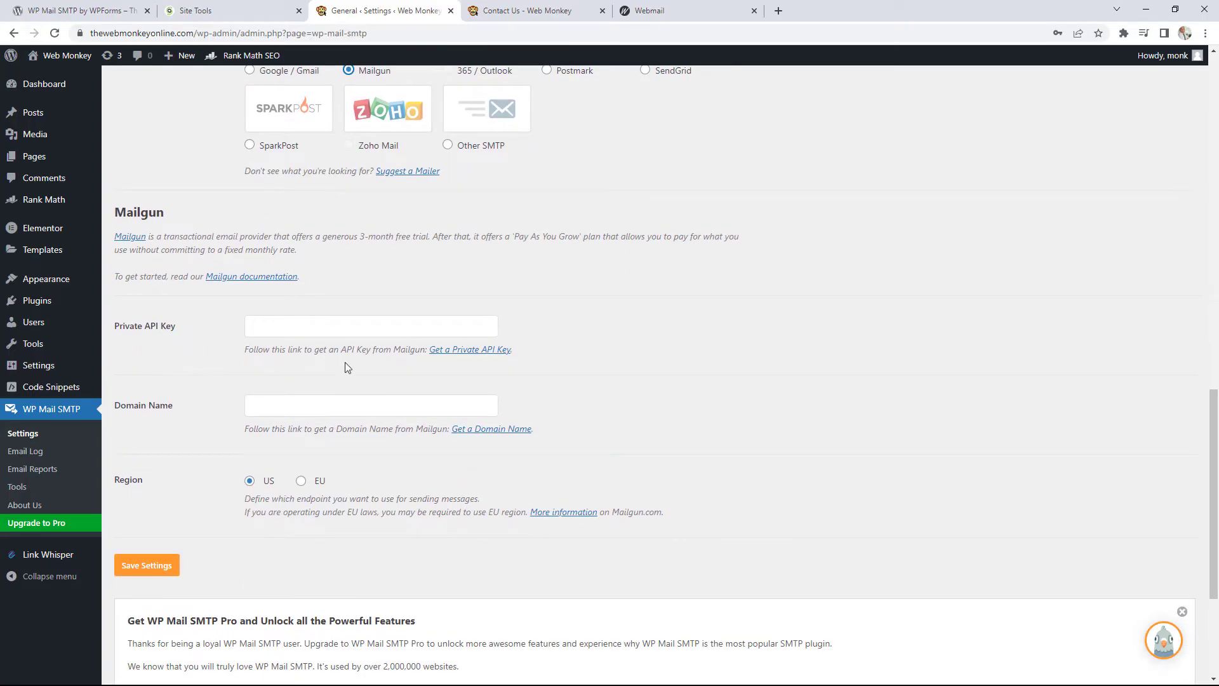
scroll(394, 413, "up", 3)
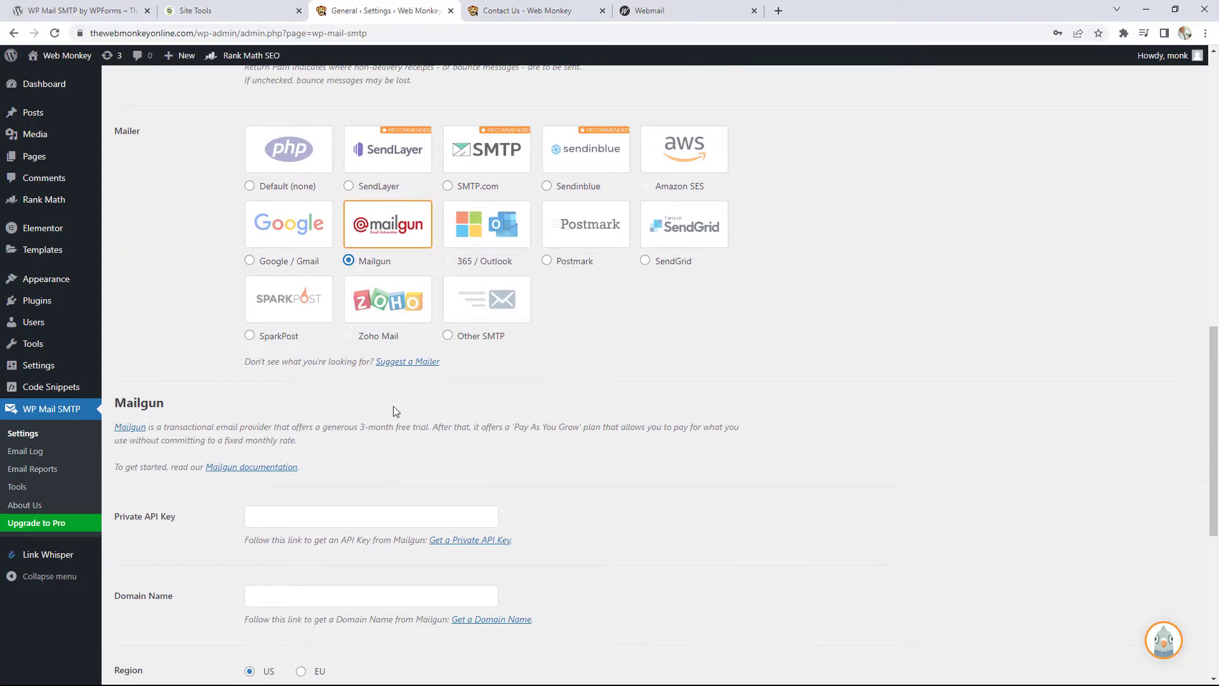
Select SparkPost as the mailer and view its API key and region fields
left_click(248, 336)
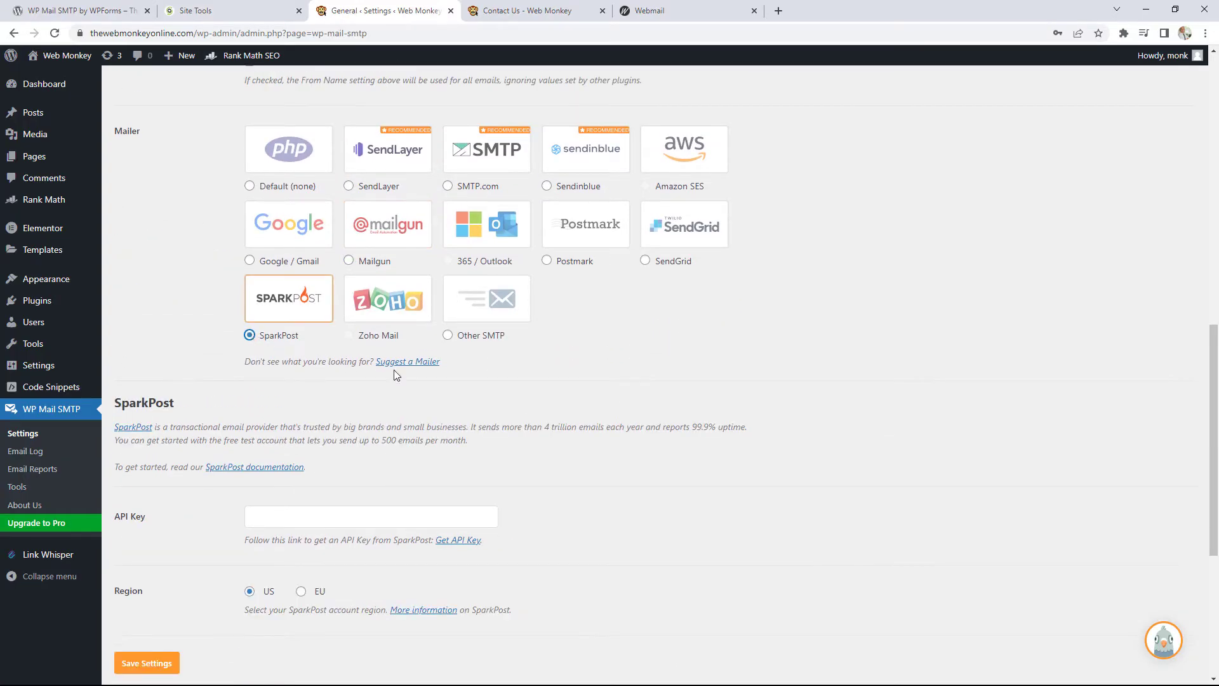
scroll(406, 373, "down", 2)
scroll(413, 379, "down", 2)
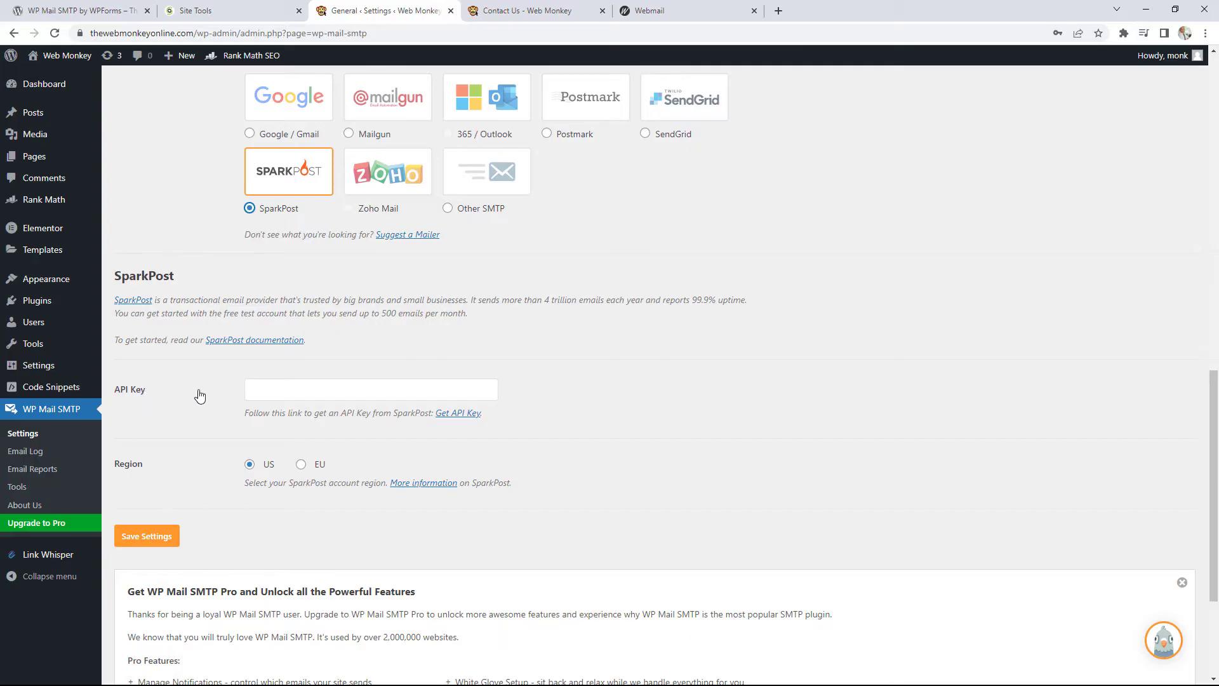
scroll(326, 431, "up", 2)
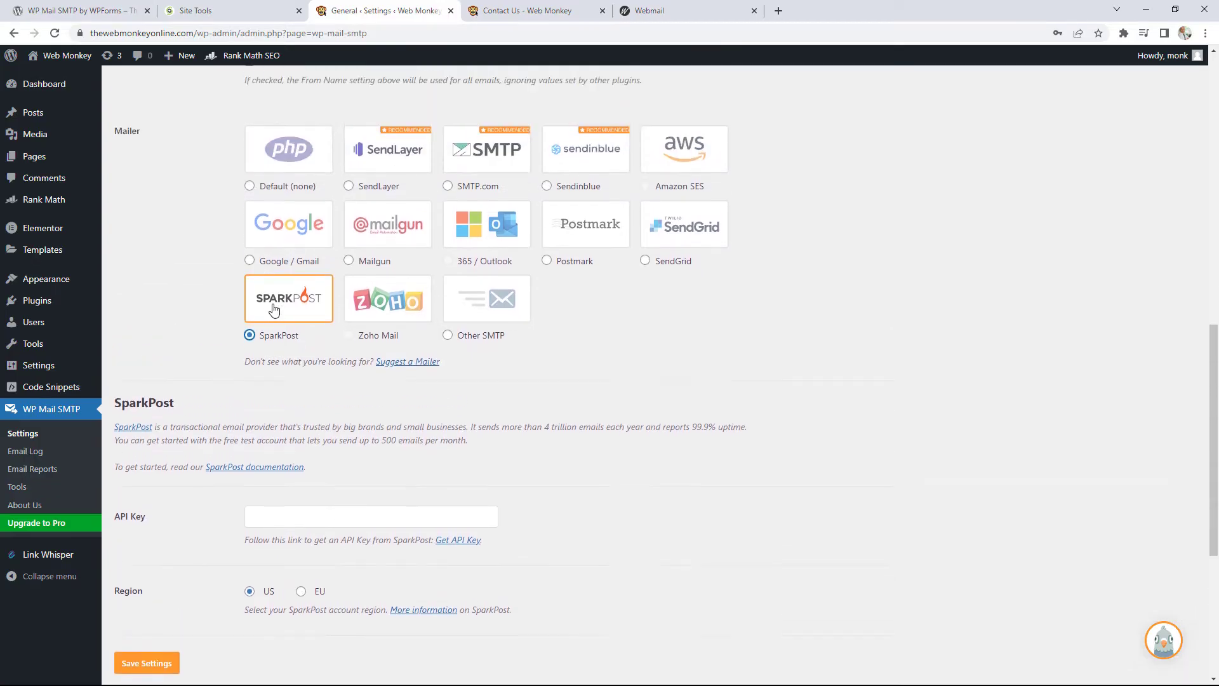
Select Google / Gmail as the mailer and view its client credential and authorization fields
left_click(249, 261)
scroll(455, 381, "down", 3)
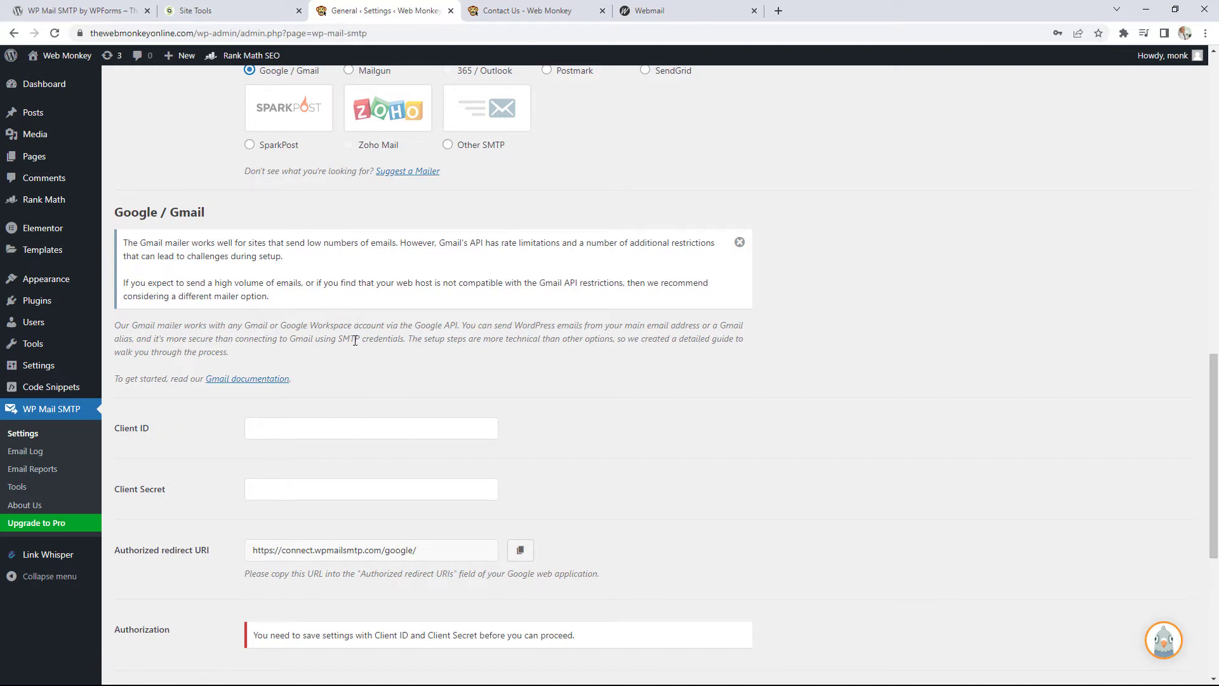
scroll(337, 360, "up", 3)
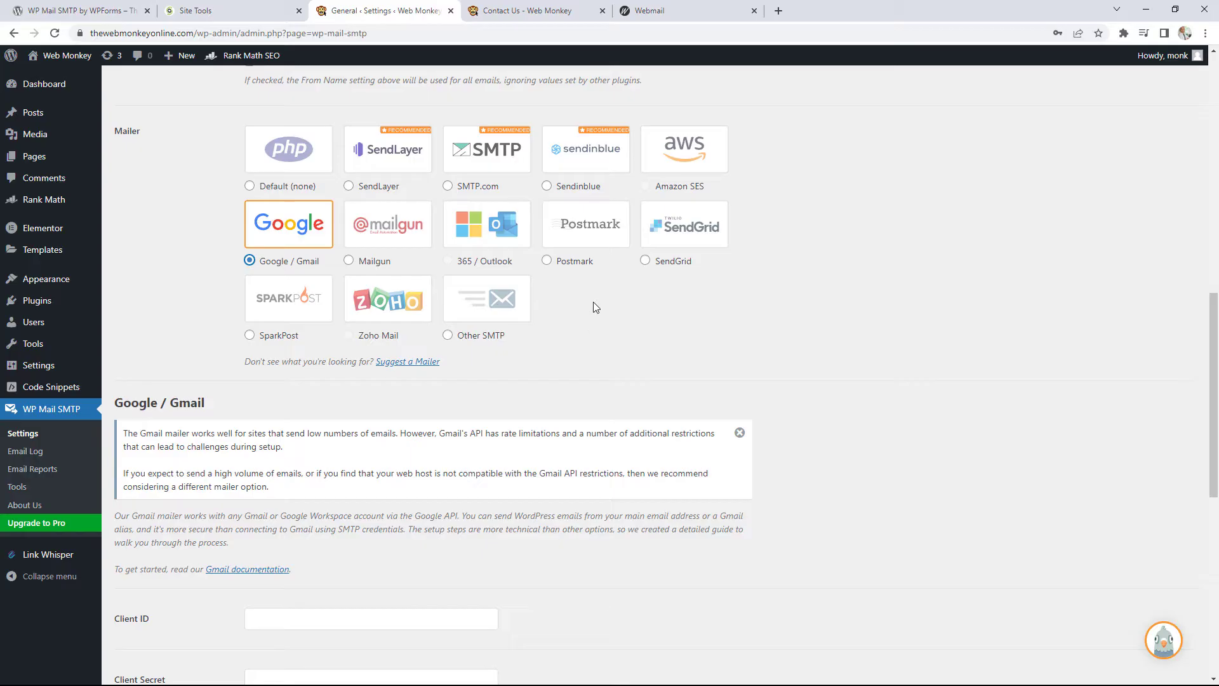
Choose Other SMTP as the mailer, check its connection and authentication fields, and save the settings
left_click(448, 336)
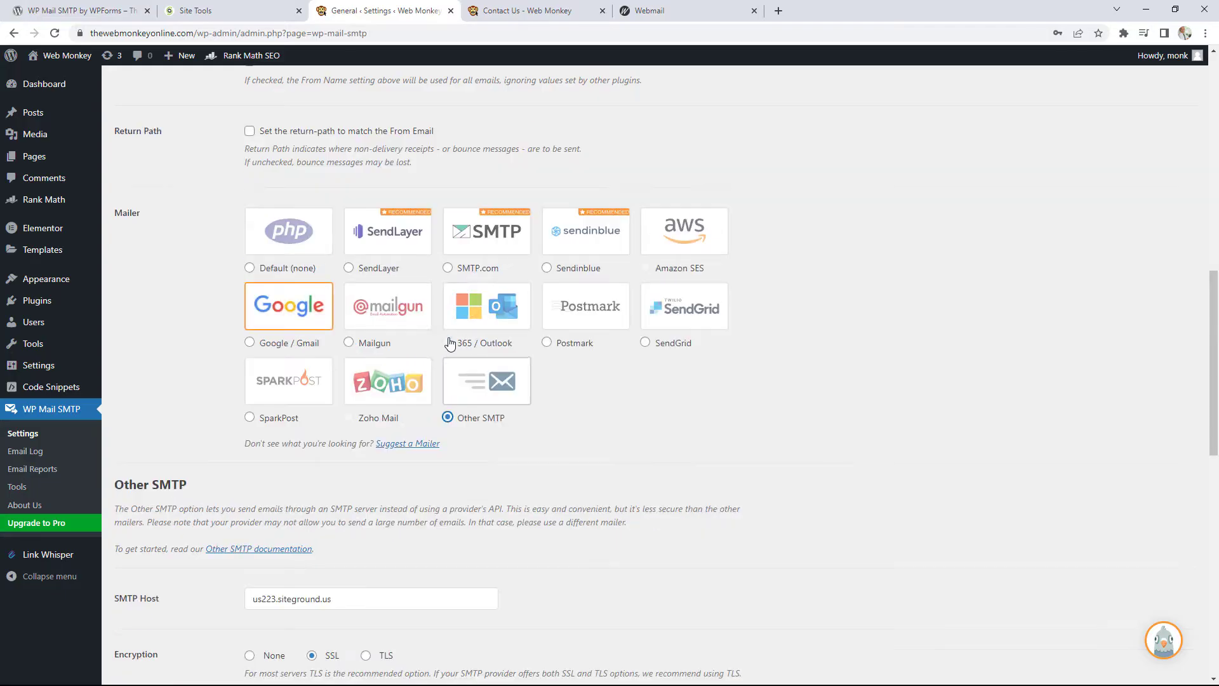
scroll(844, 343, "down", 2)
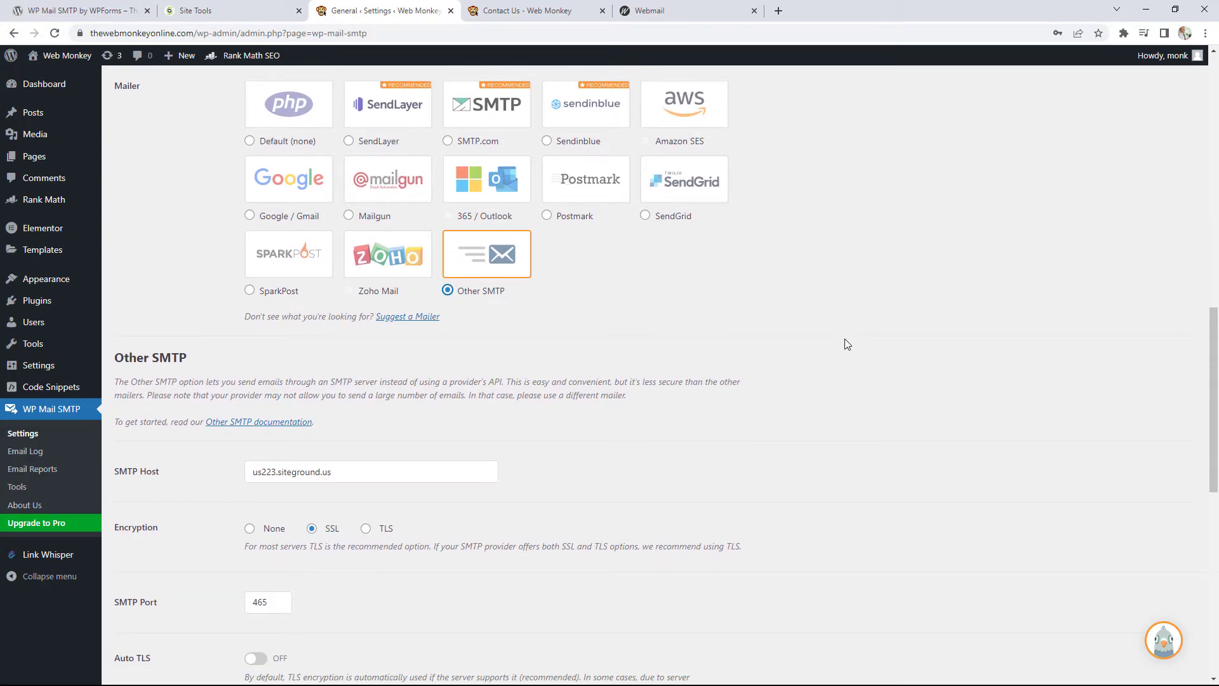
scroll(841, 340, "down", 3)
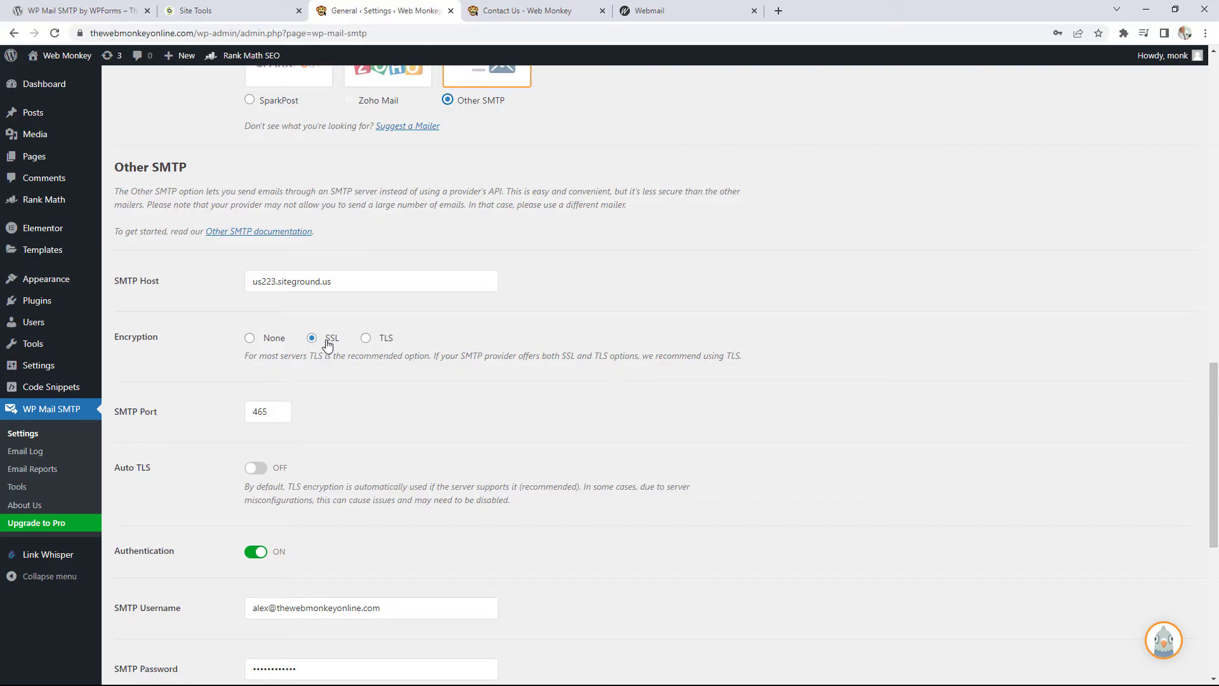
scroll(431, 361, "down", 1)
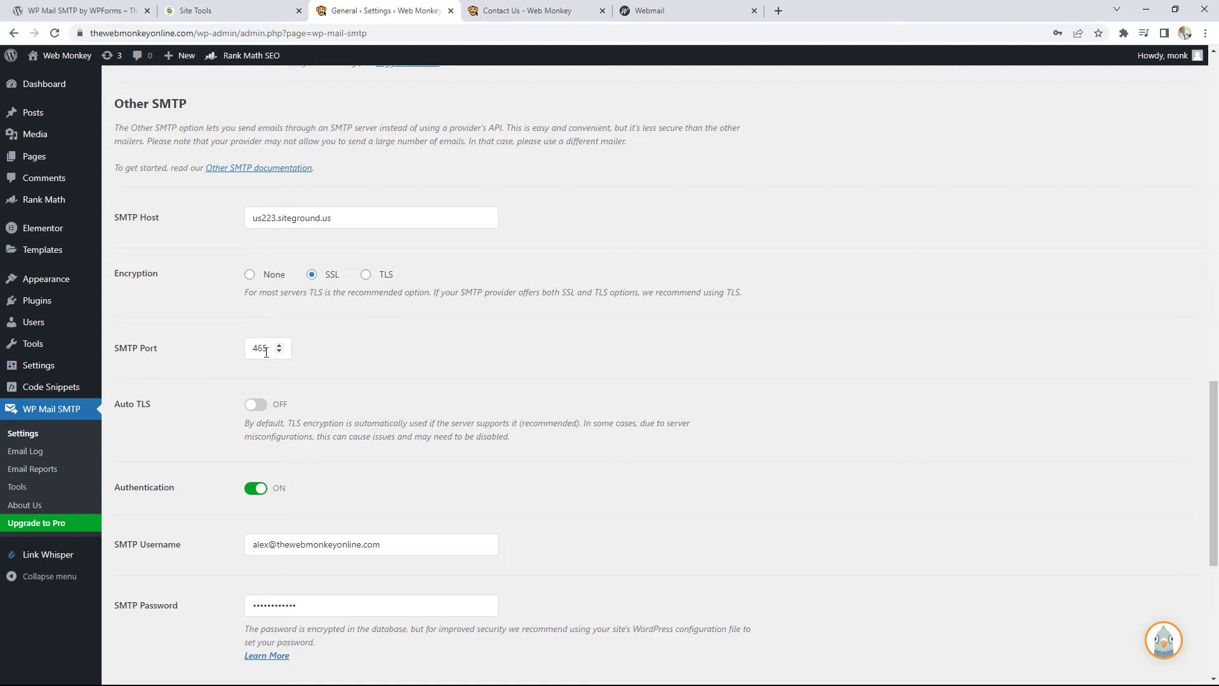
scroll(638, 400, "down", 3)
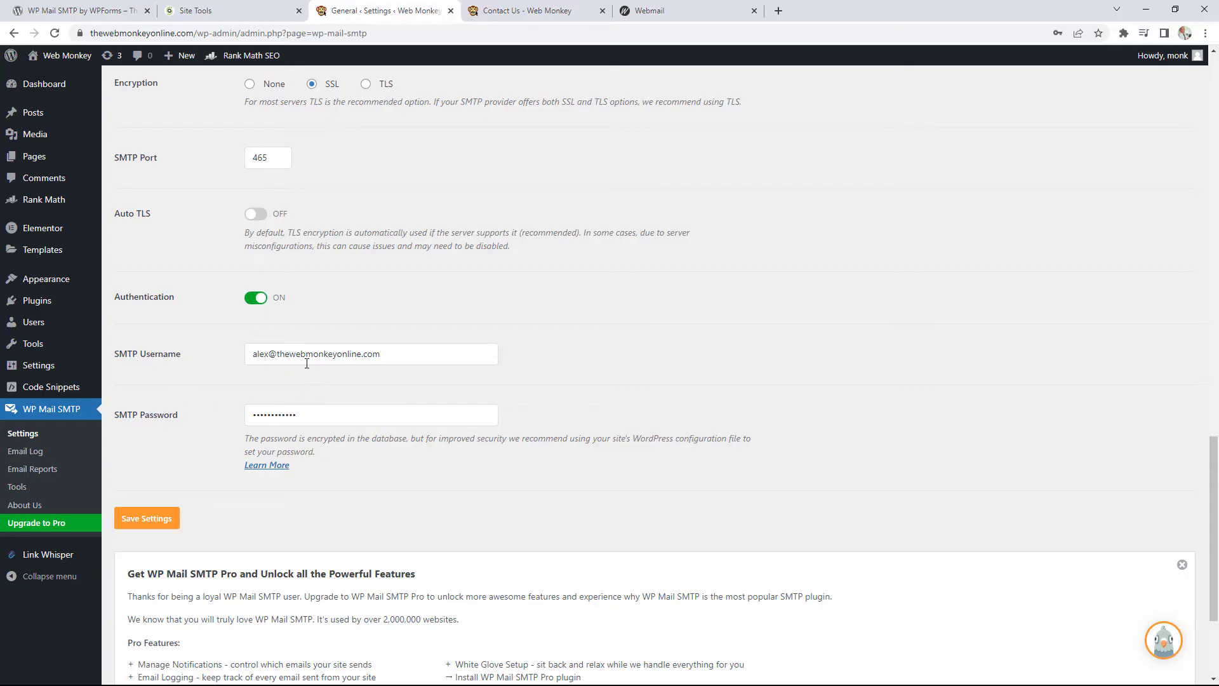
left_click(159, 526)
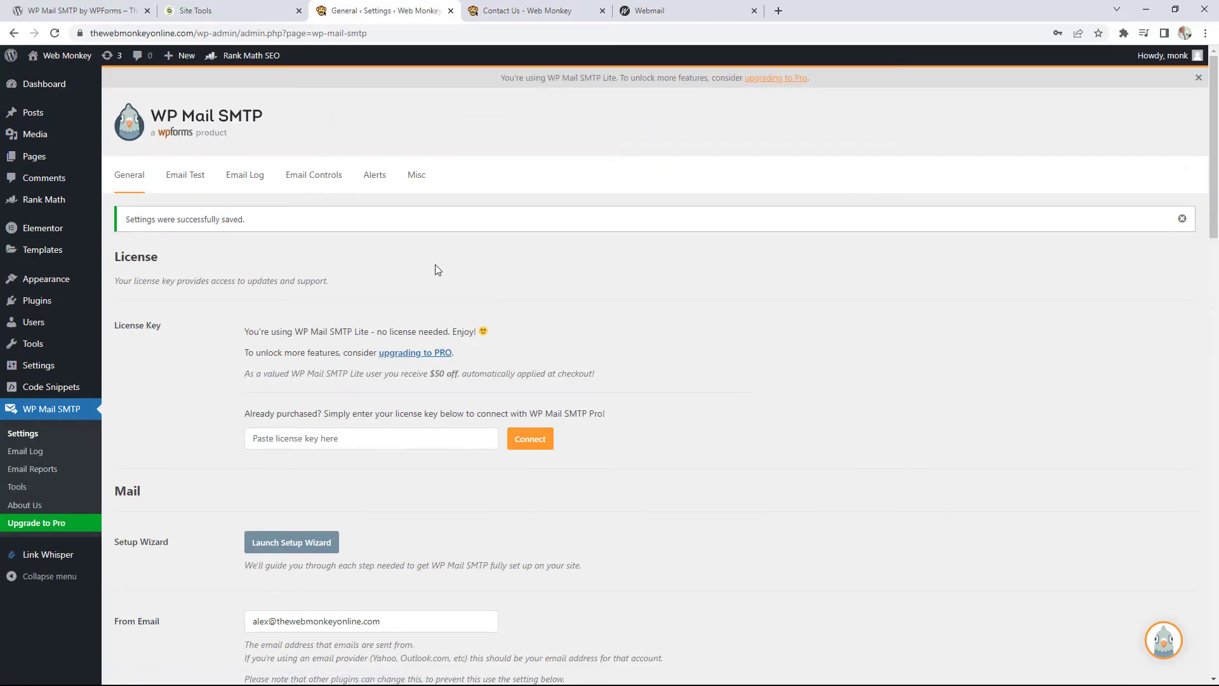
Review the SMTP host, encryption and port in the saved Other SMTP configuration
scroll(348, 385, "down", 12)
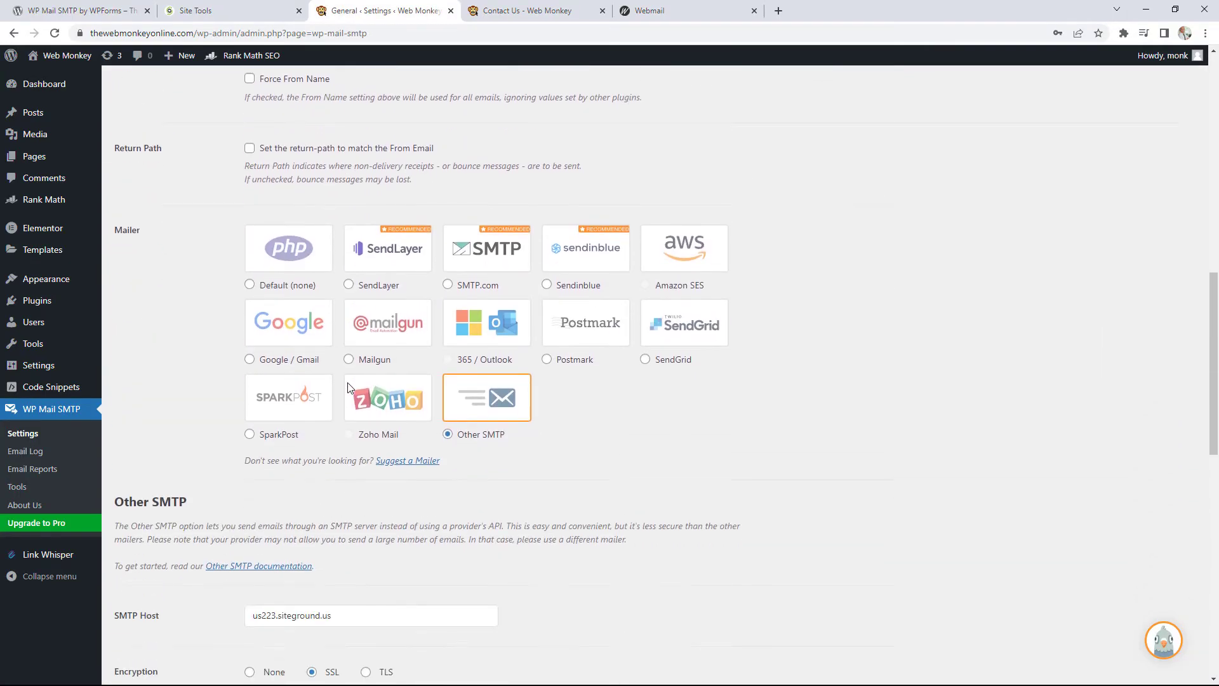
scroll(348, 388, "down", 3)
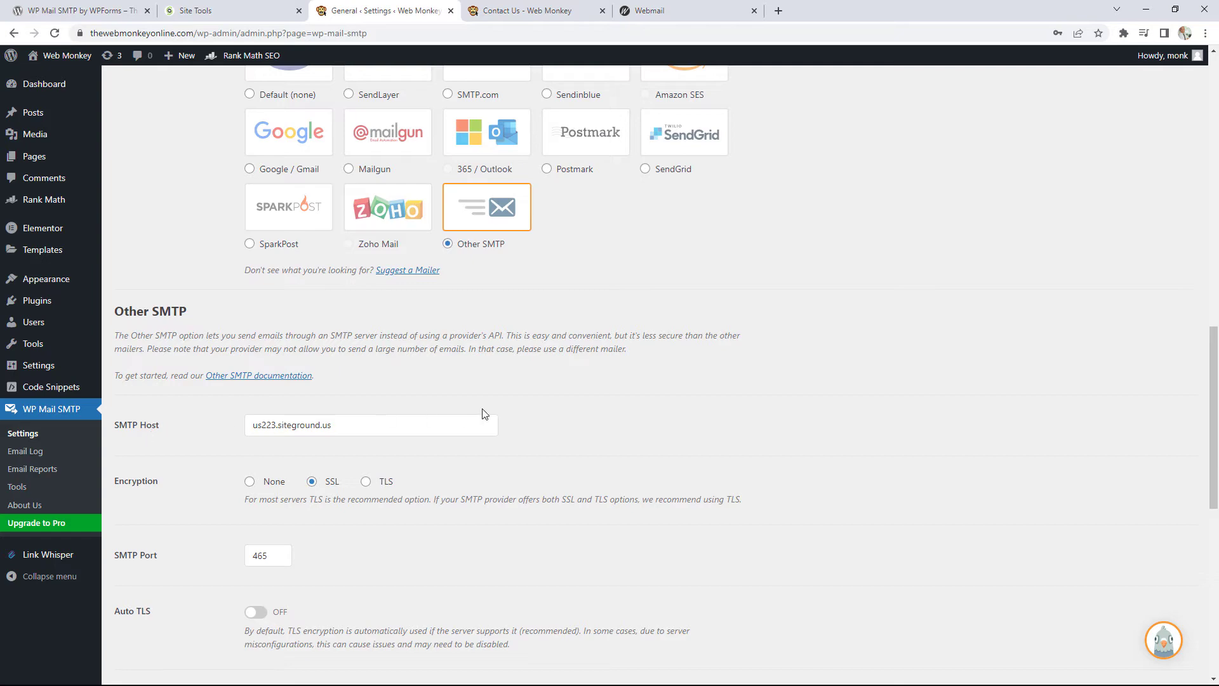
scroll(146, 433, "down", 2)
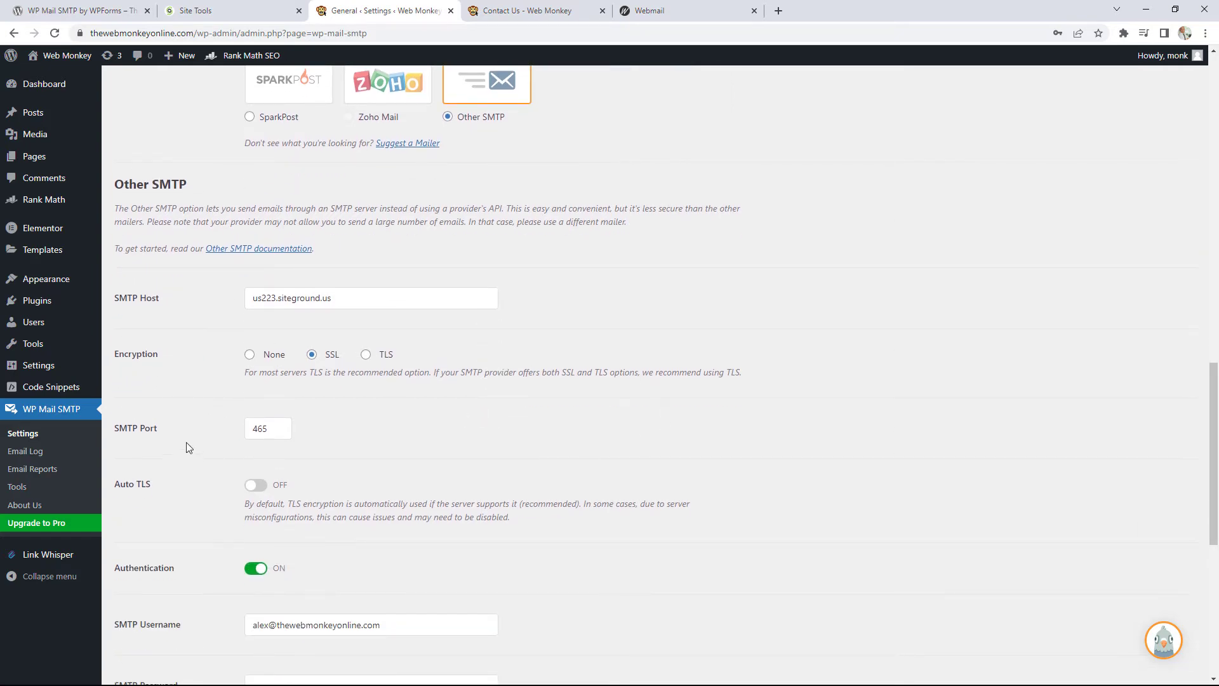
scroll(468, 431, "up", 1)
Switch to SiteGround Site Tools and look up the mail server name and SMTP port in the email configuration
left_click(243, 11)
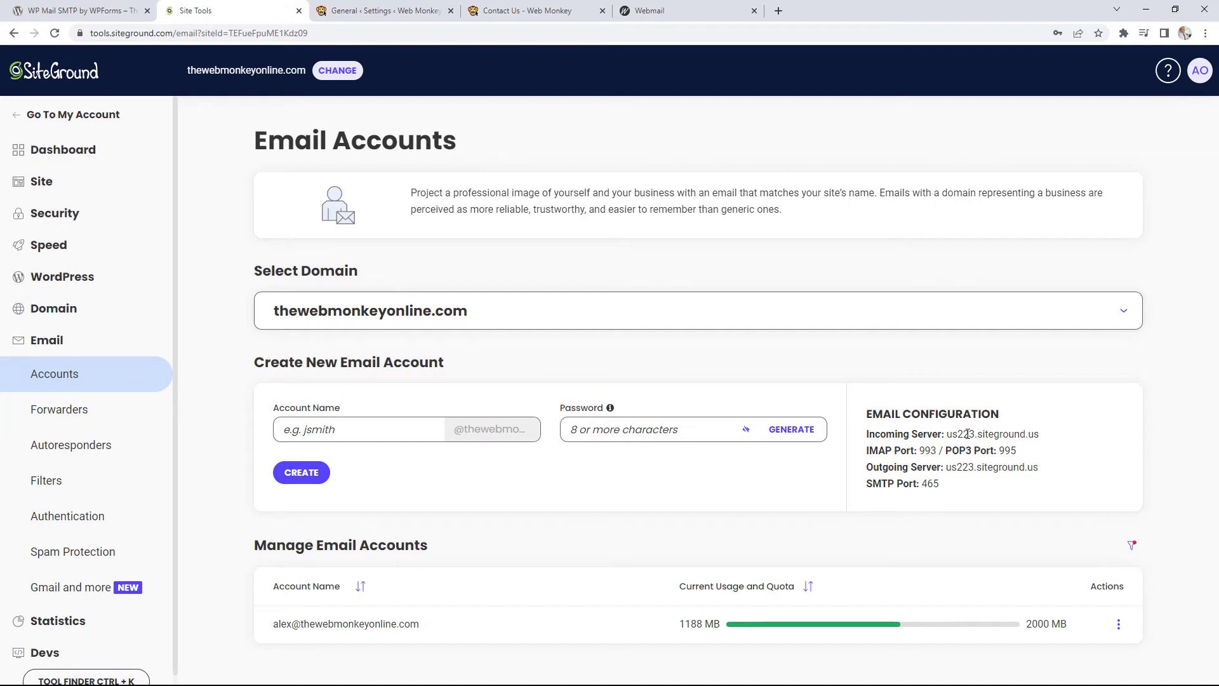
left_click_drag(901, 414, 1042, 433)
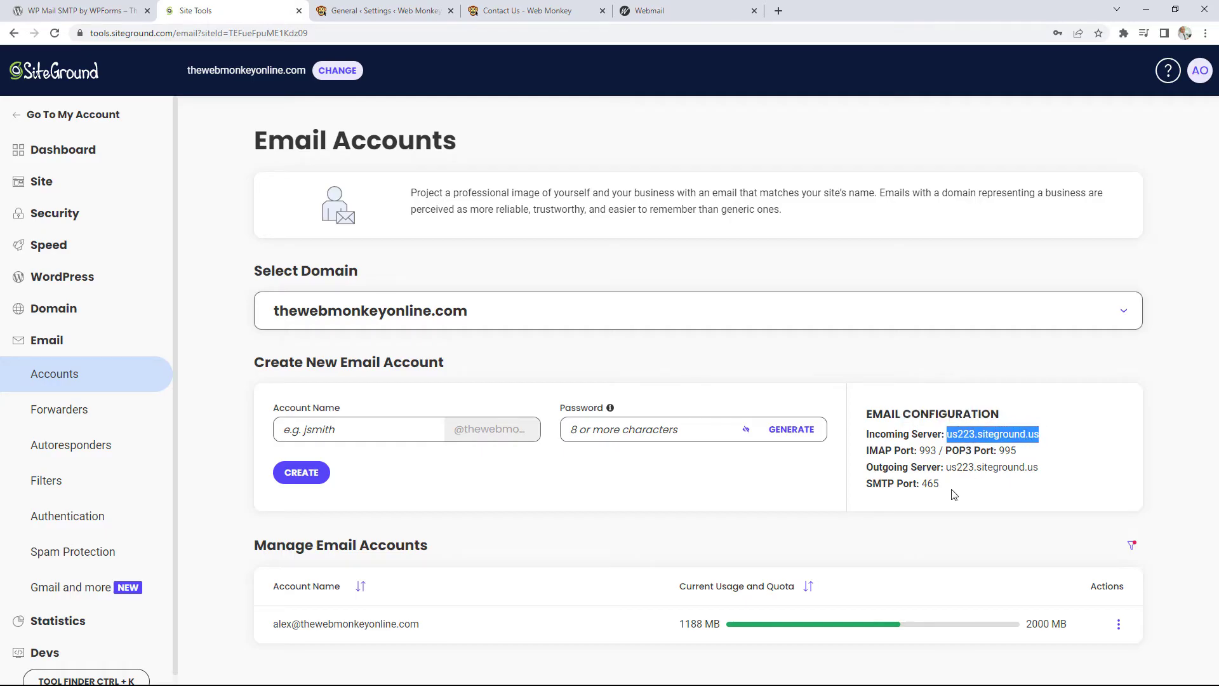
left_click_drag(941, 484, 922, 485)
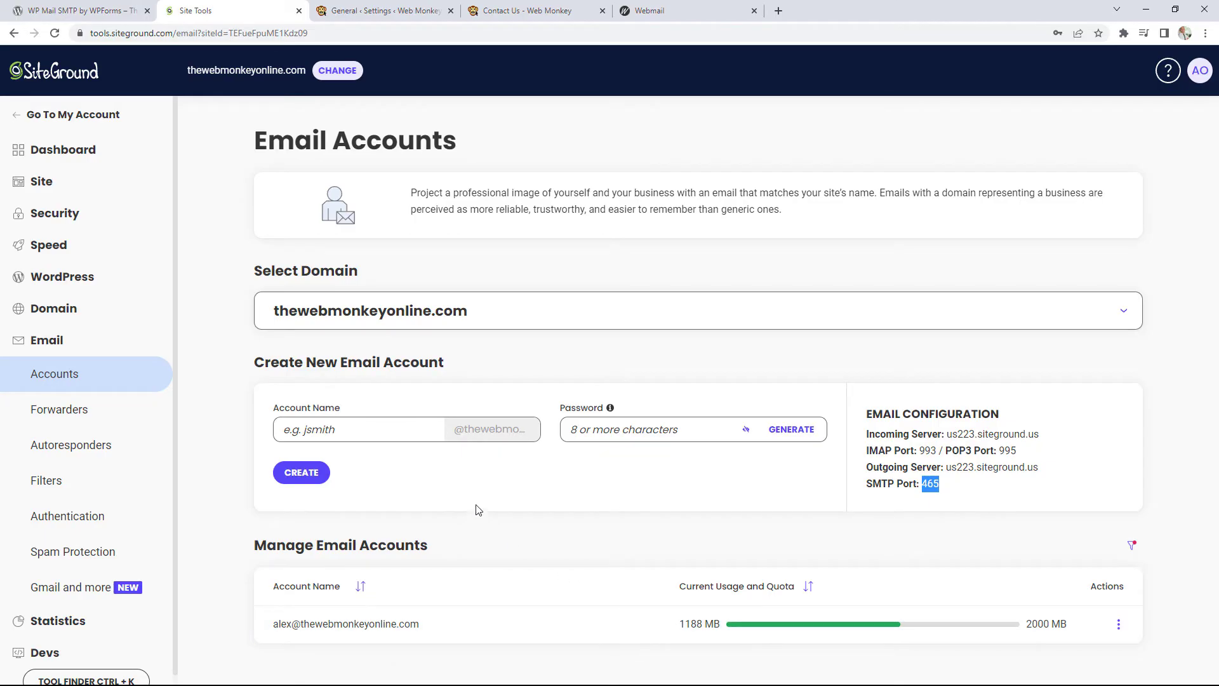
Check the new email account fields in Site Tools, and review the SMTP username and password fields in the WP Mail SMTP settings
left_click(318, 430)
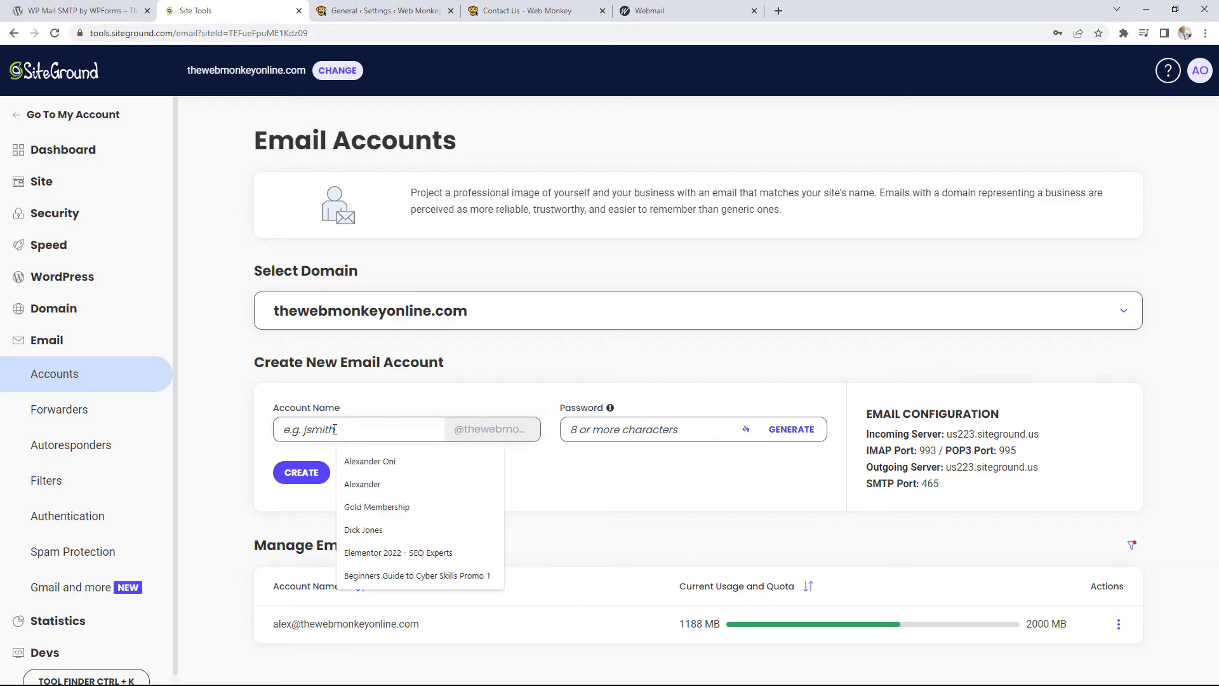
left_click(509, 460)
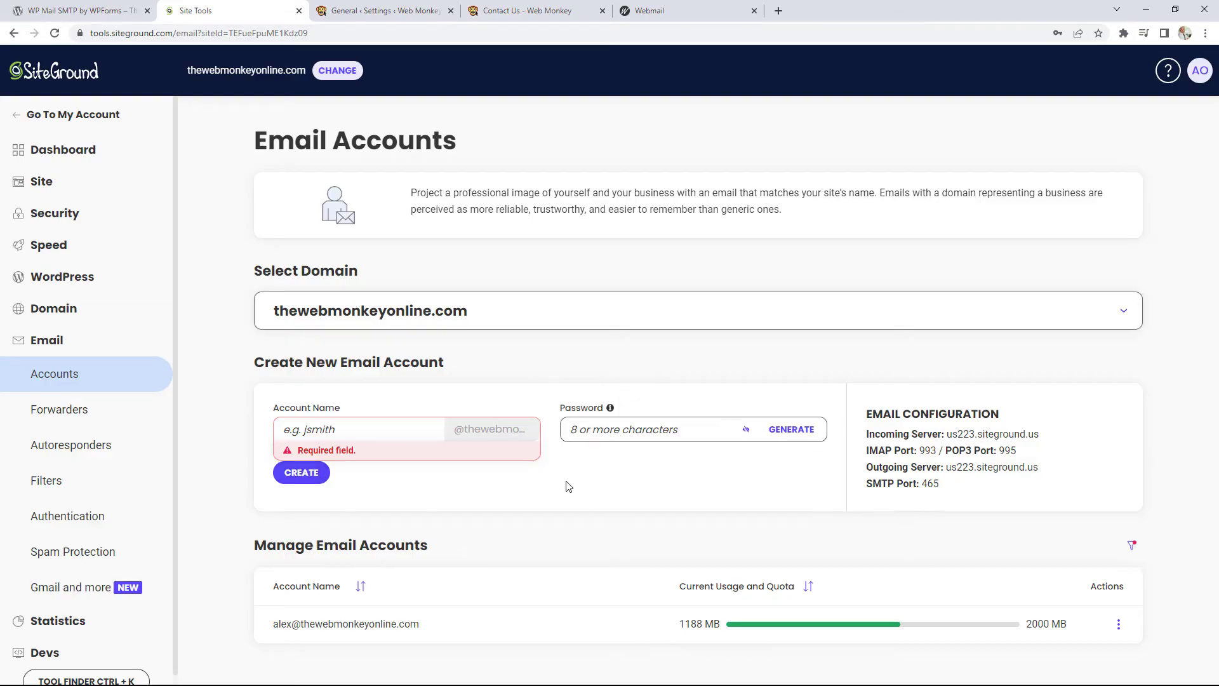
left_click(427, 10)
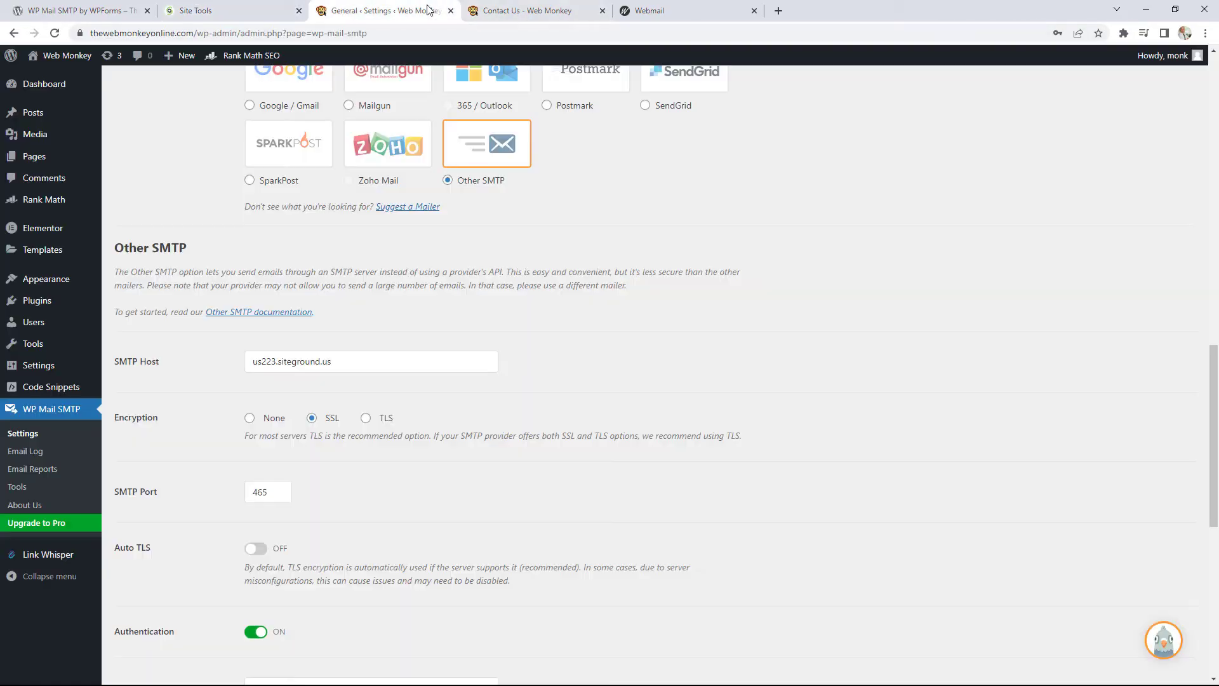
scroll(524, 337, "down", 8)
scroll(524, 337, "up", 1)
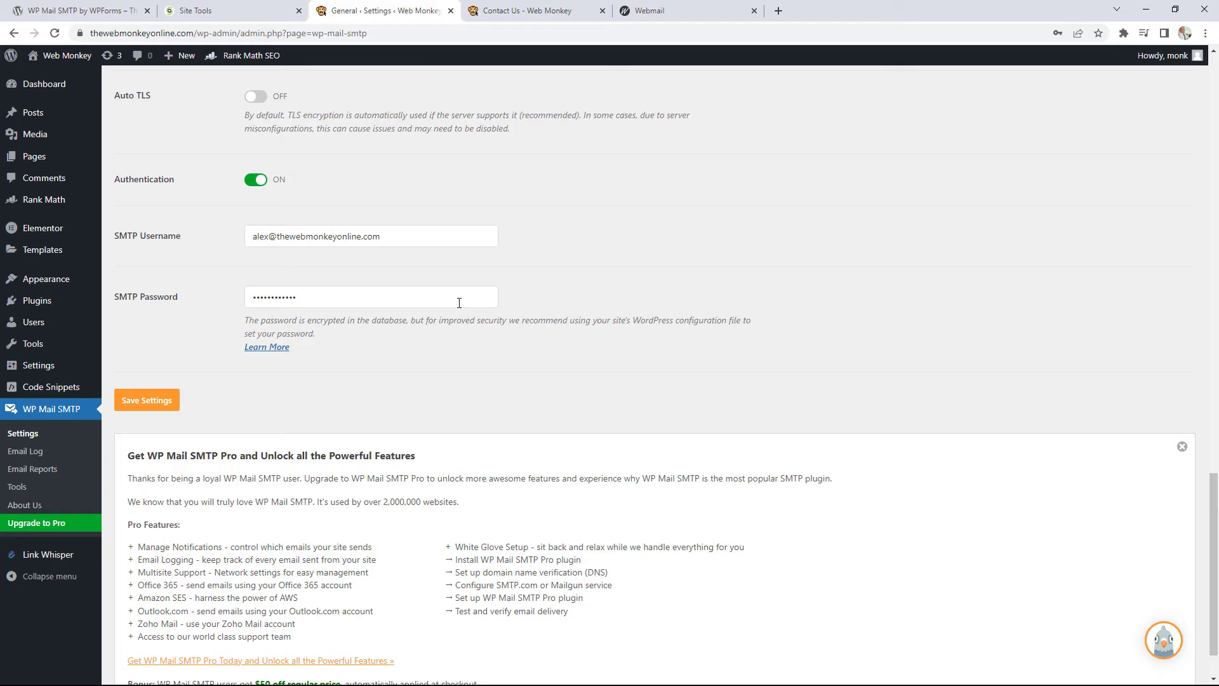
Look up the incoming mail server name in SiteGround Site Tools and view the login form on its Webmail page
left_click(202, 11)
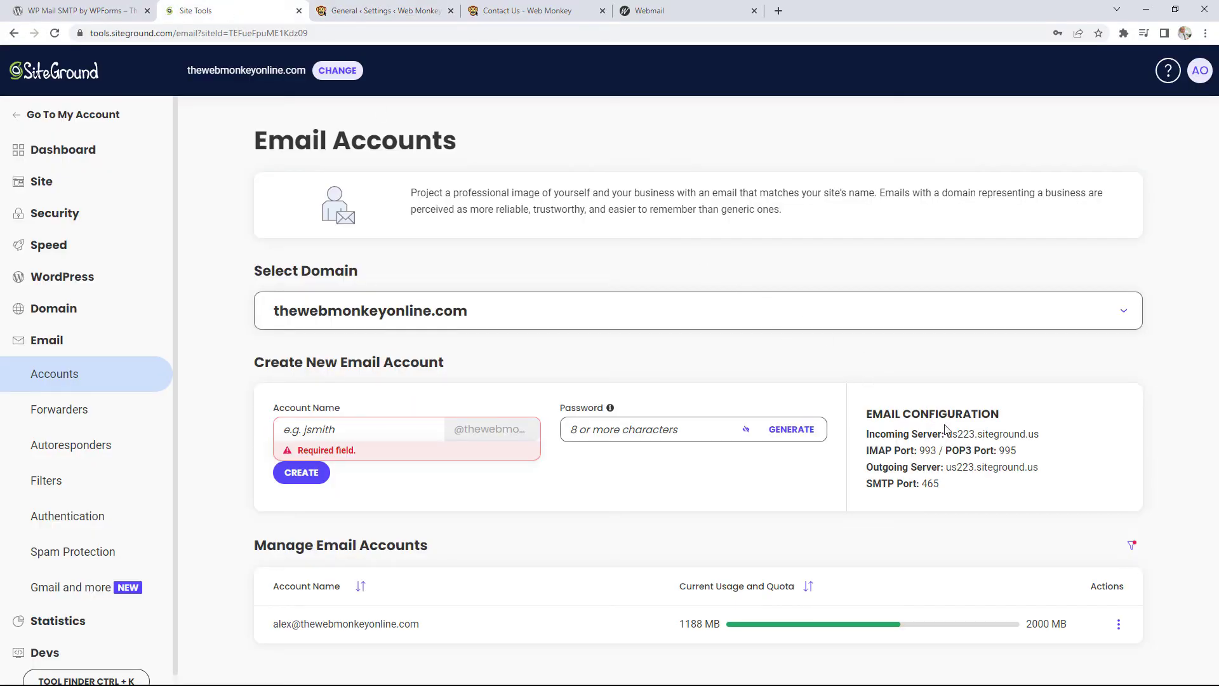
left_click_drag(948, 436, 1048, 437)
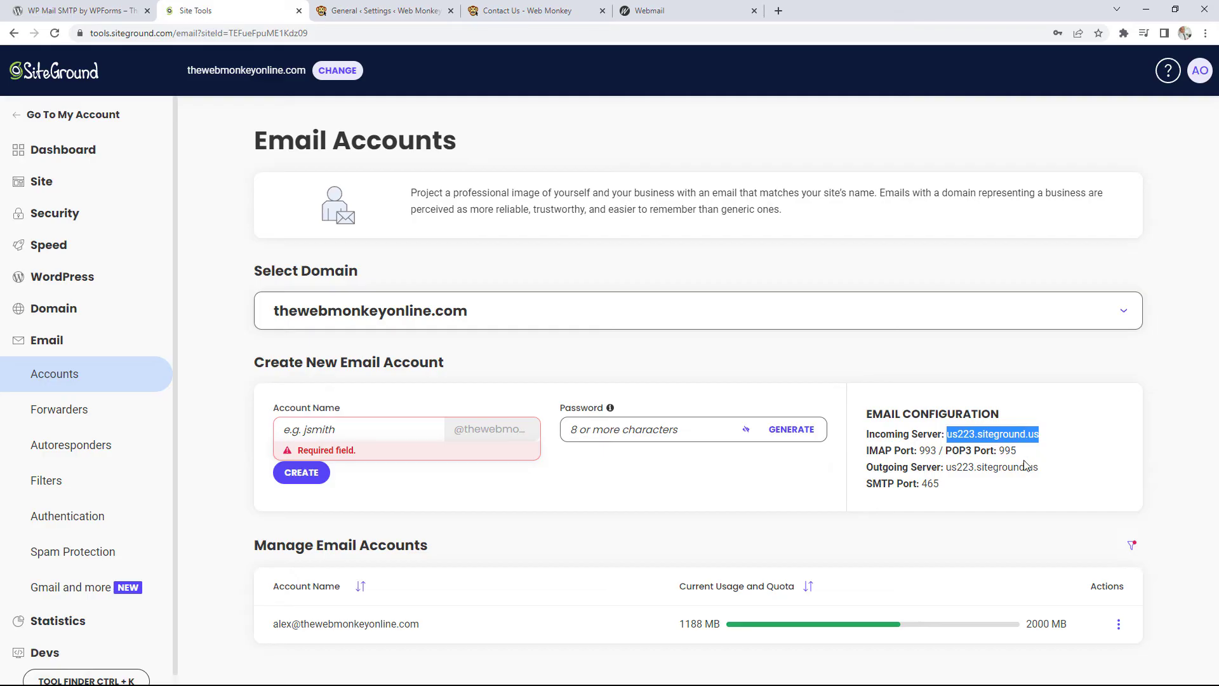
left_click(657, 13)
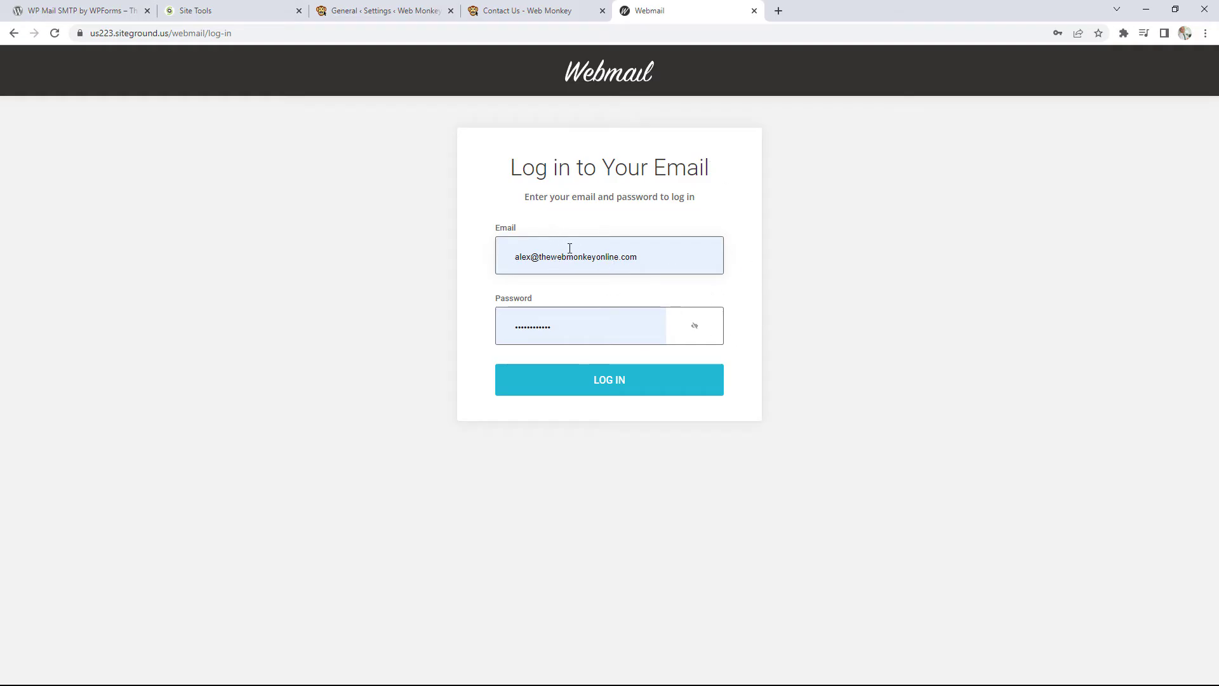
left_click(501, 240)
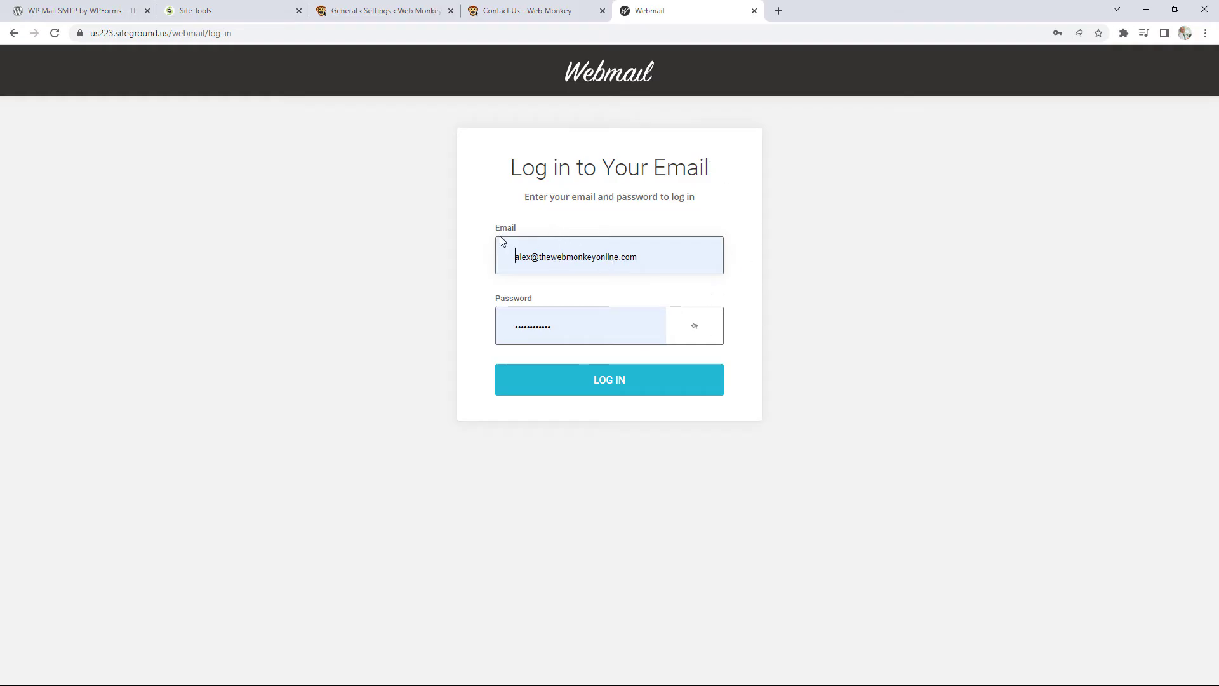
left_click(217, 9)
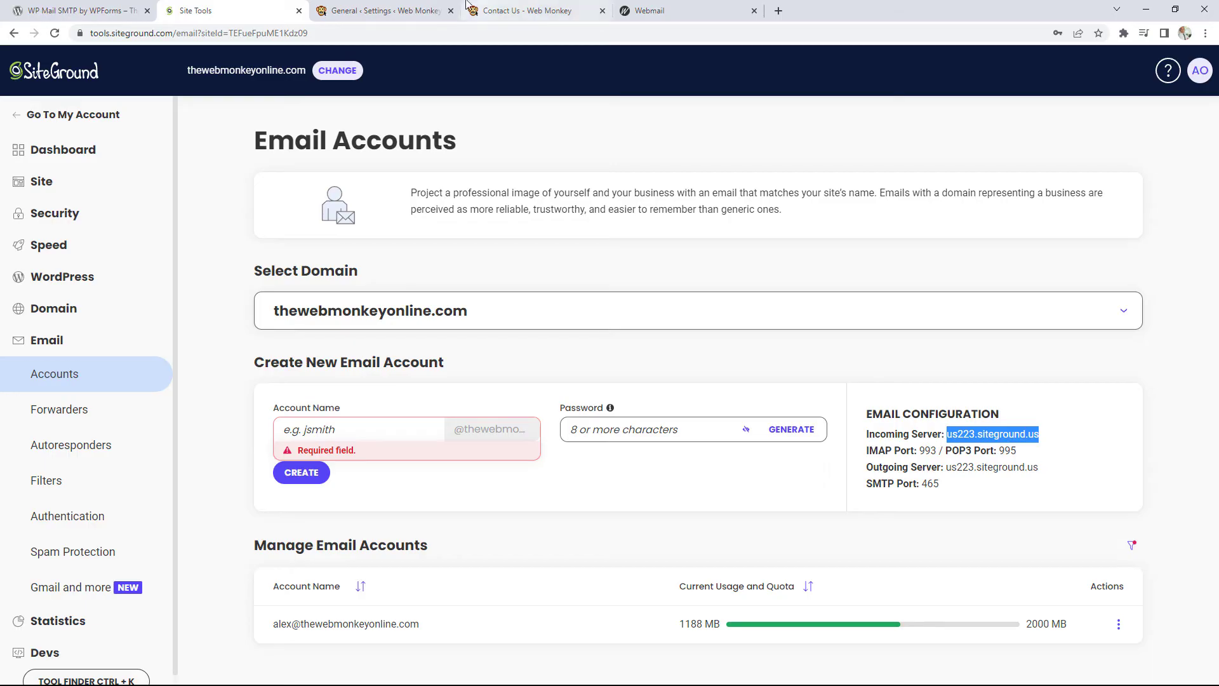
Return to the WP Mail SMTP settings and send an HTML test email to the prefilled recipient address
left_click(109, 4)
left_click(369, 9)
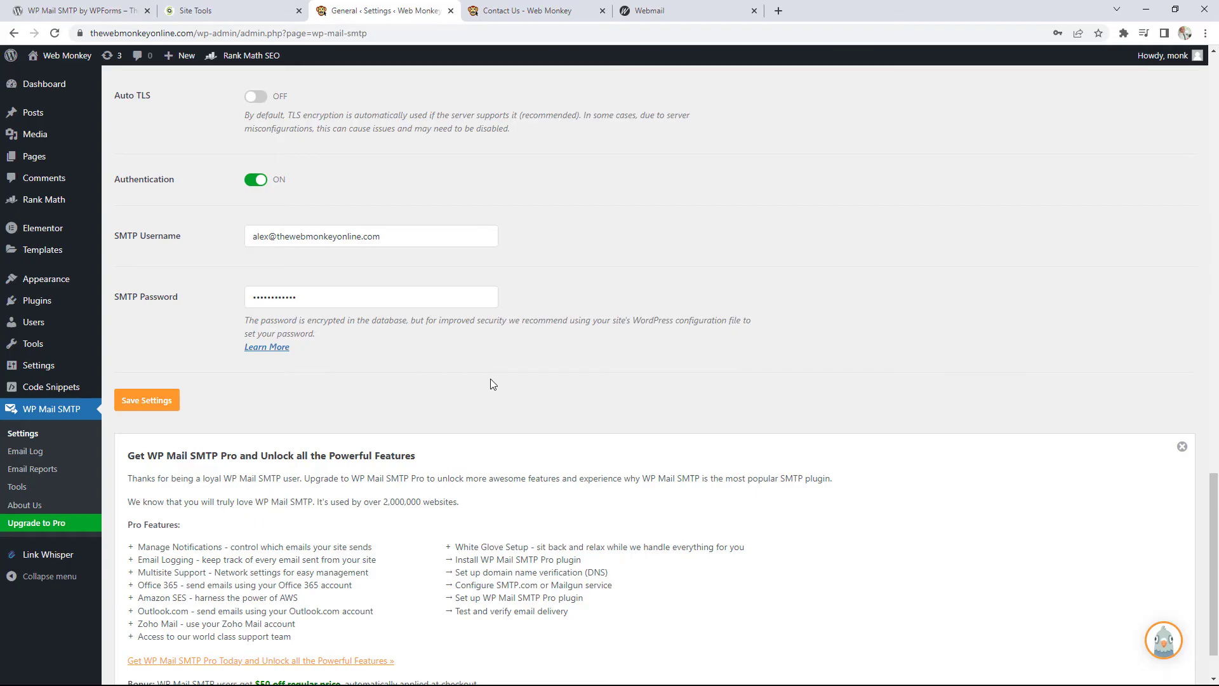
scroll(491, 379, "up", 12)
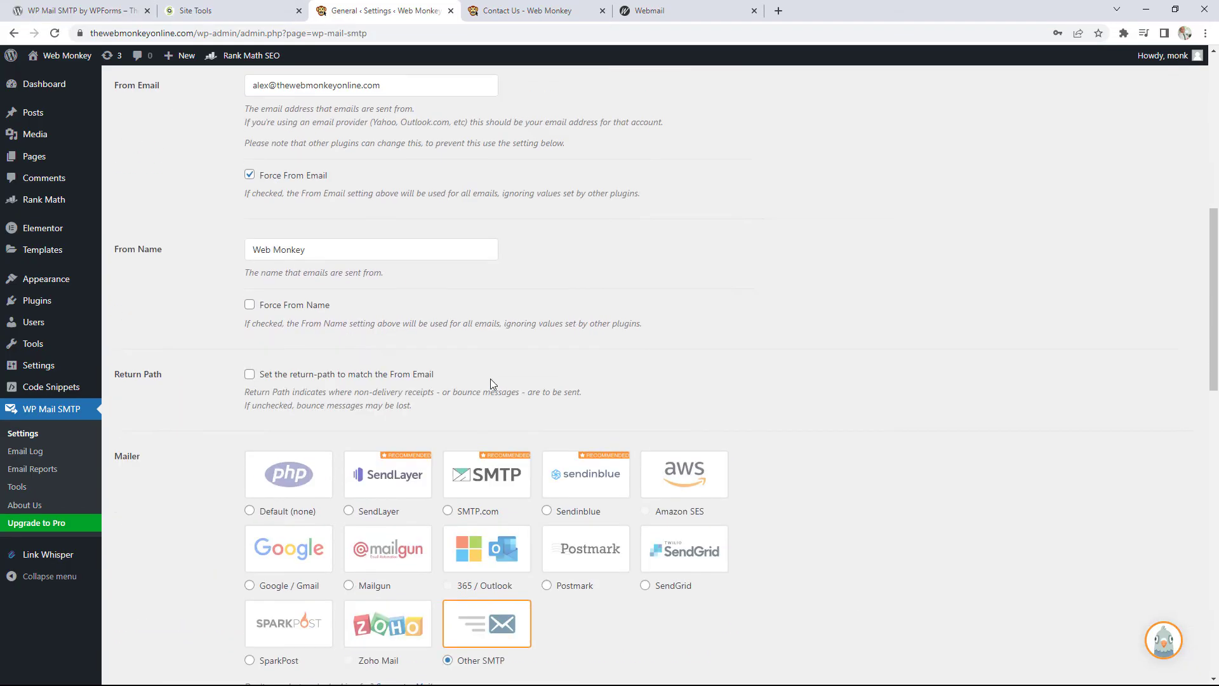
scroll(490, 378, "up", 8)
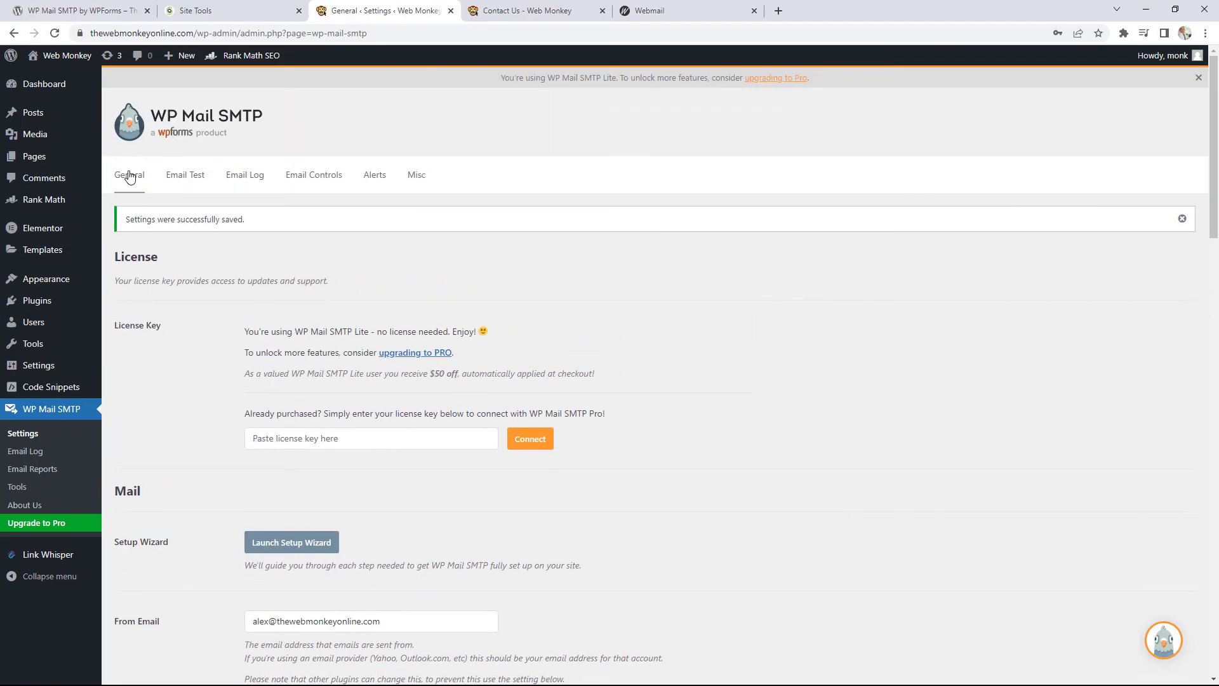
left_click(192, 185)
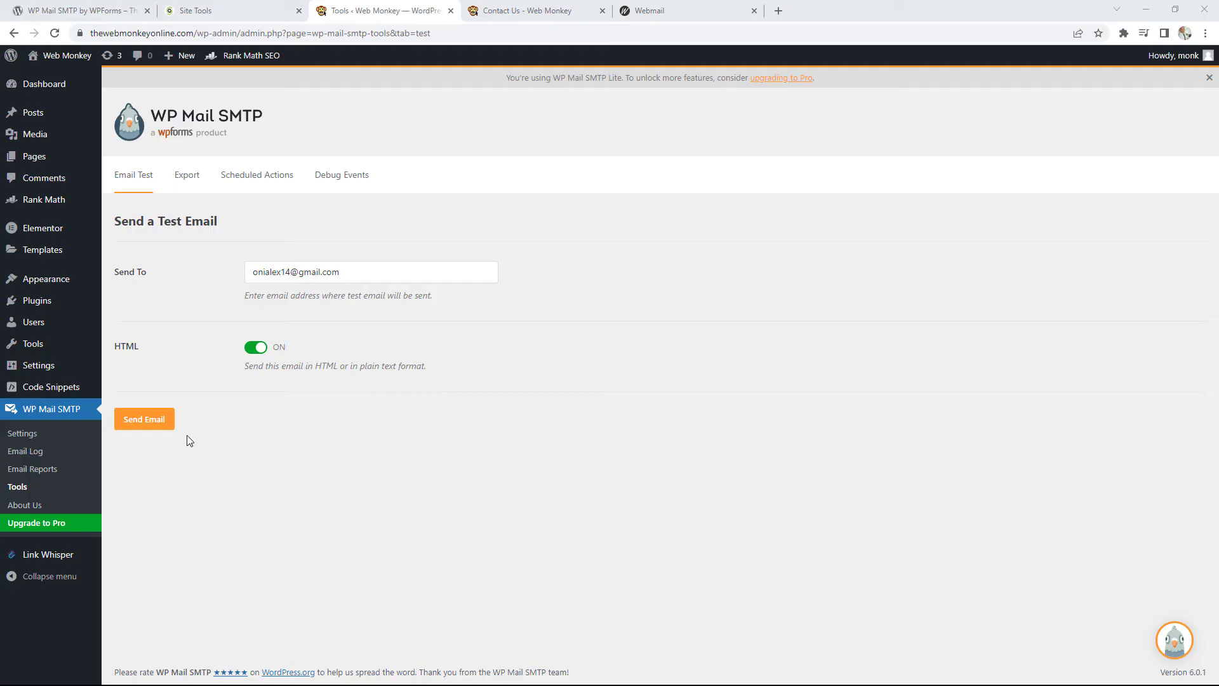
left_click(158, 424)
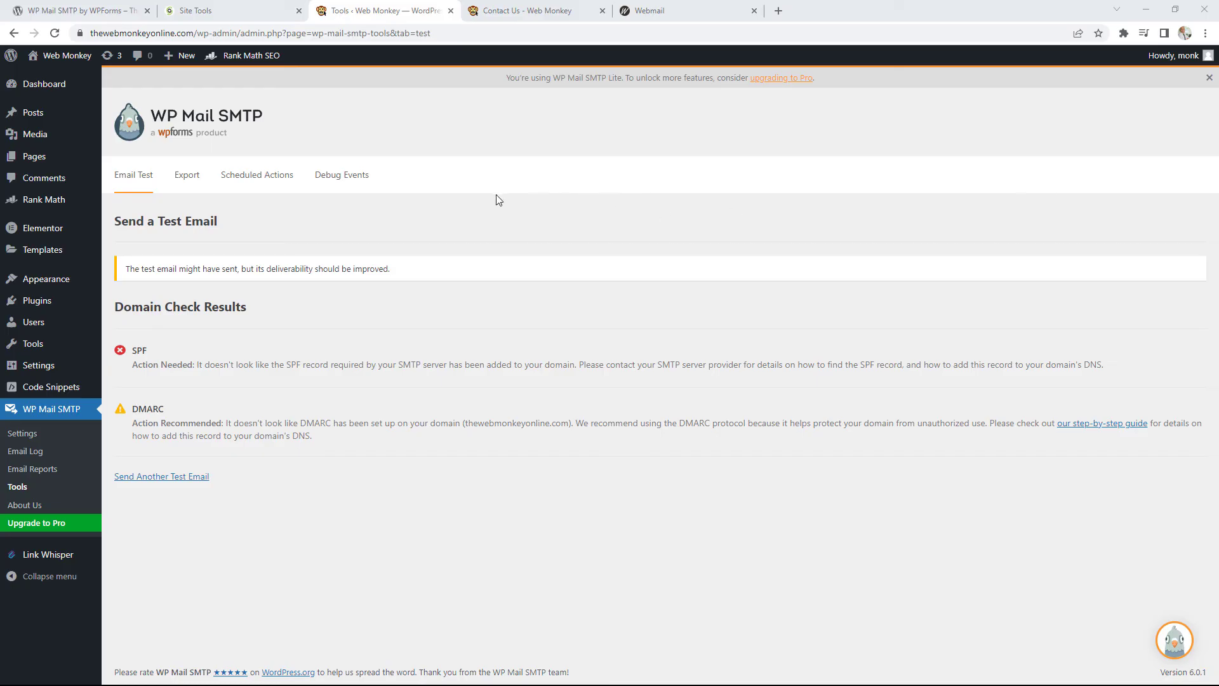
Switch to Gmail and check the WP Mail SMTP test email's subject, arrival time and content
left_click_drag(1218, 204, 679, 20)
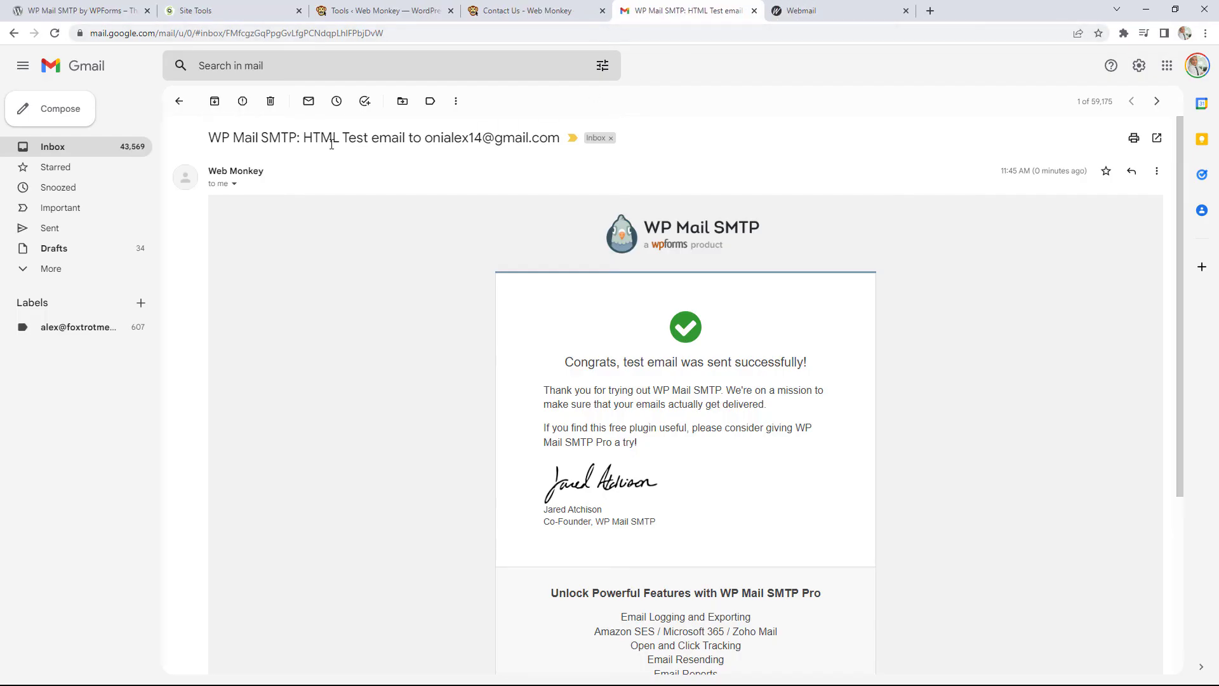
left_click_drag(1040, 171, 1071, 172)
left_click(614, 359)
Look through the WP Mail SMTP email log, test email and log export pages, ending on the general settings
left_click(351, 14)
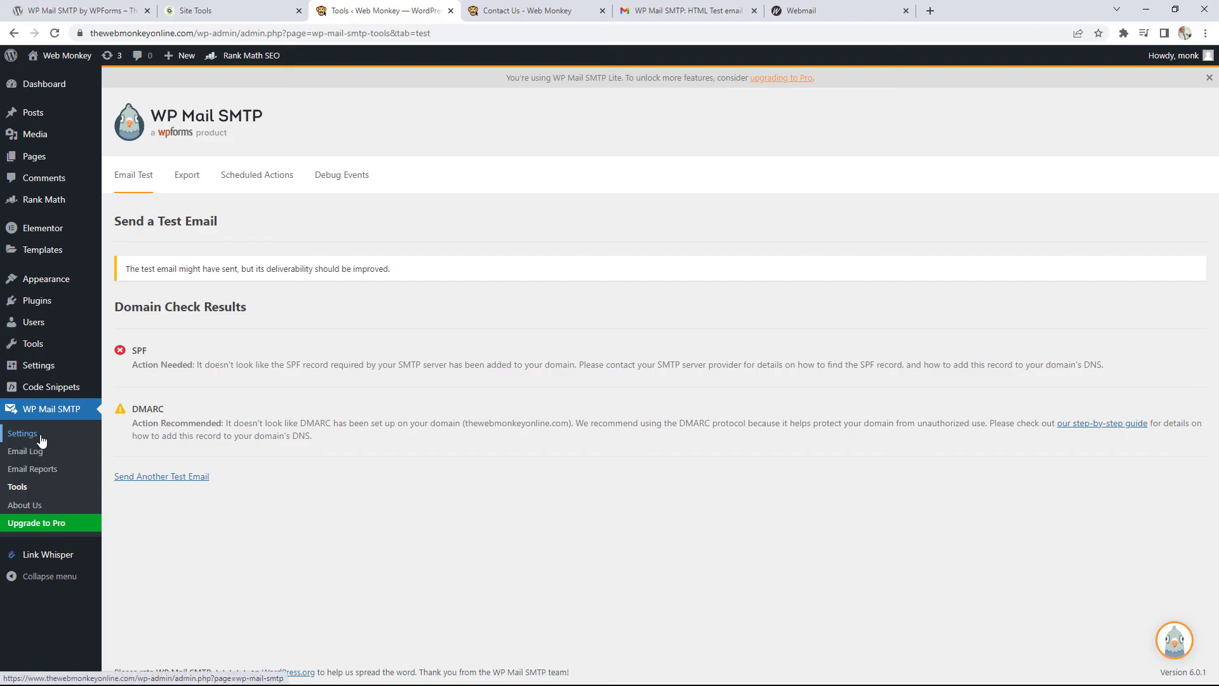
left_click(26, 453)
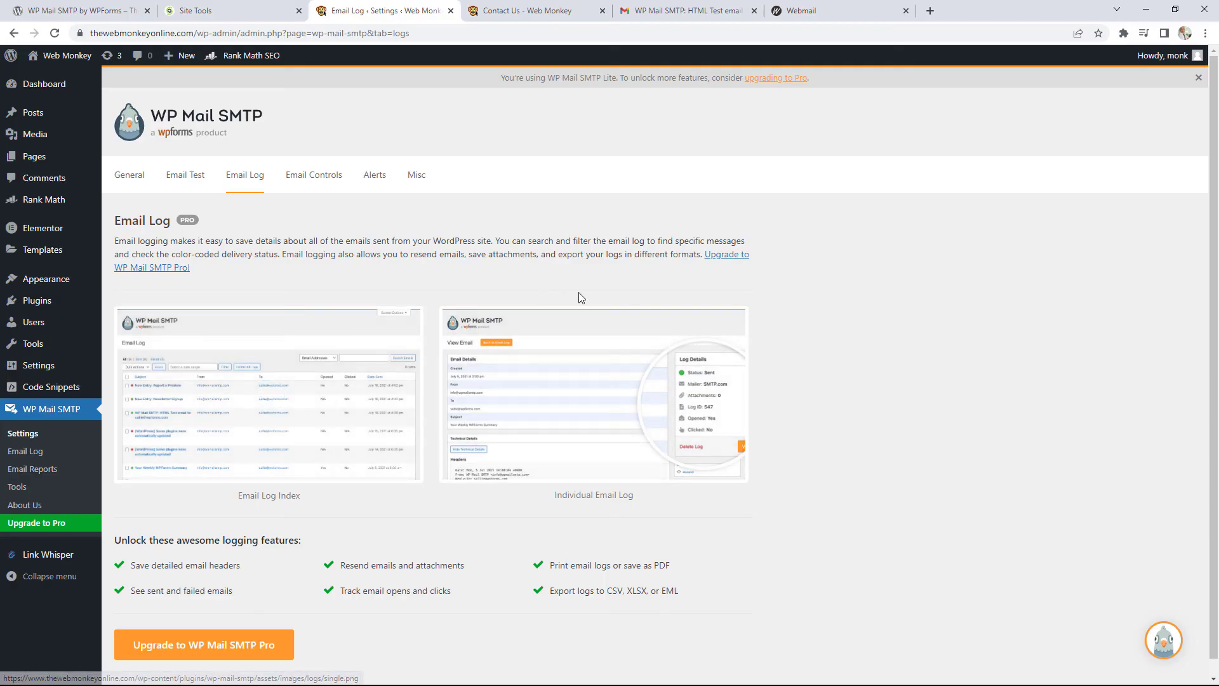
left_click(802, 13)
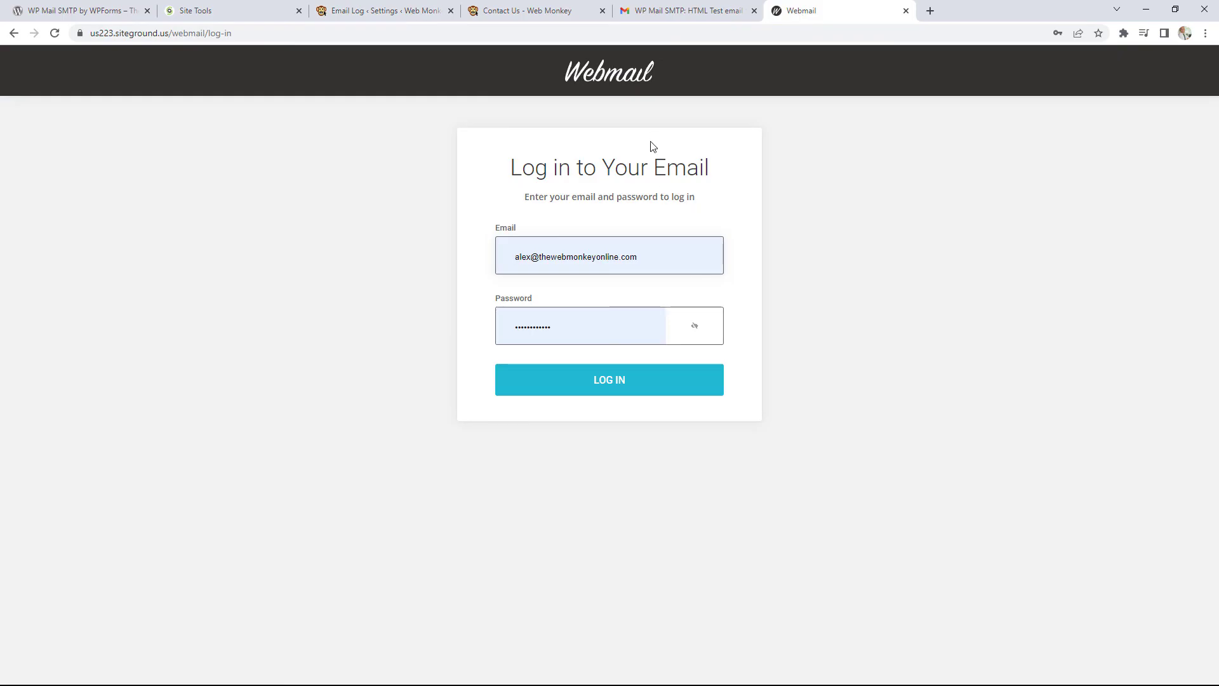
left_click(371, 11)
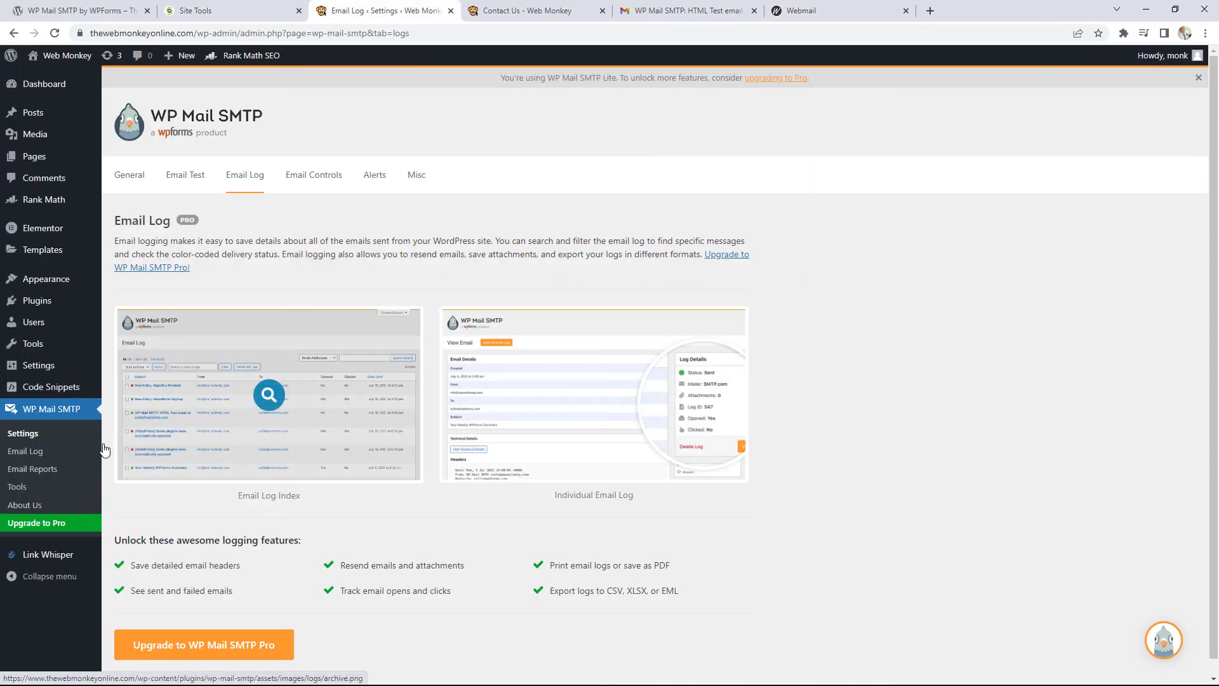
left_click(29, 494)
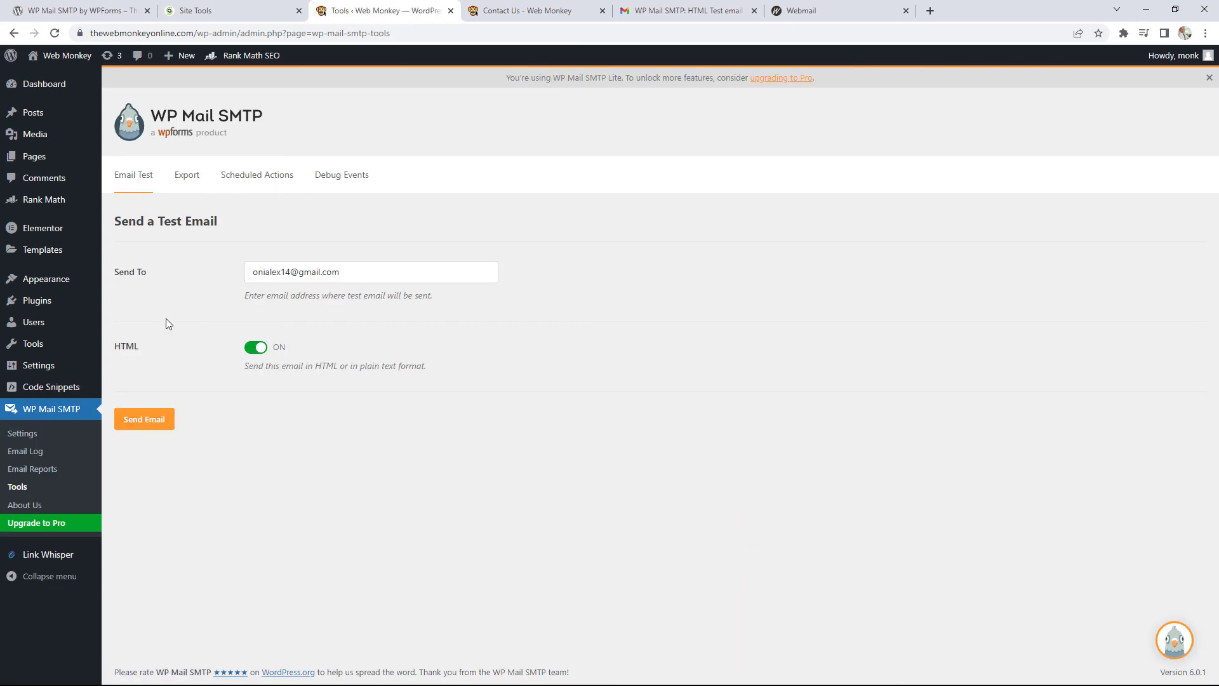
left_click(193, 187)
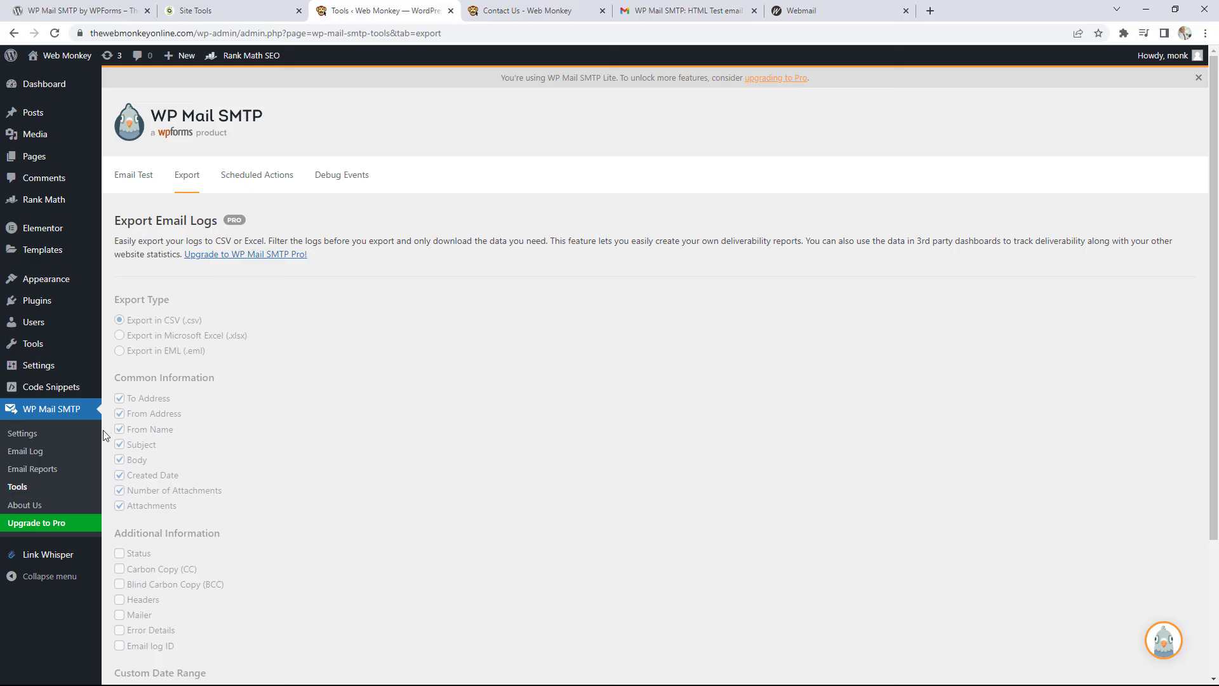
left_click(56, 434)
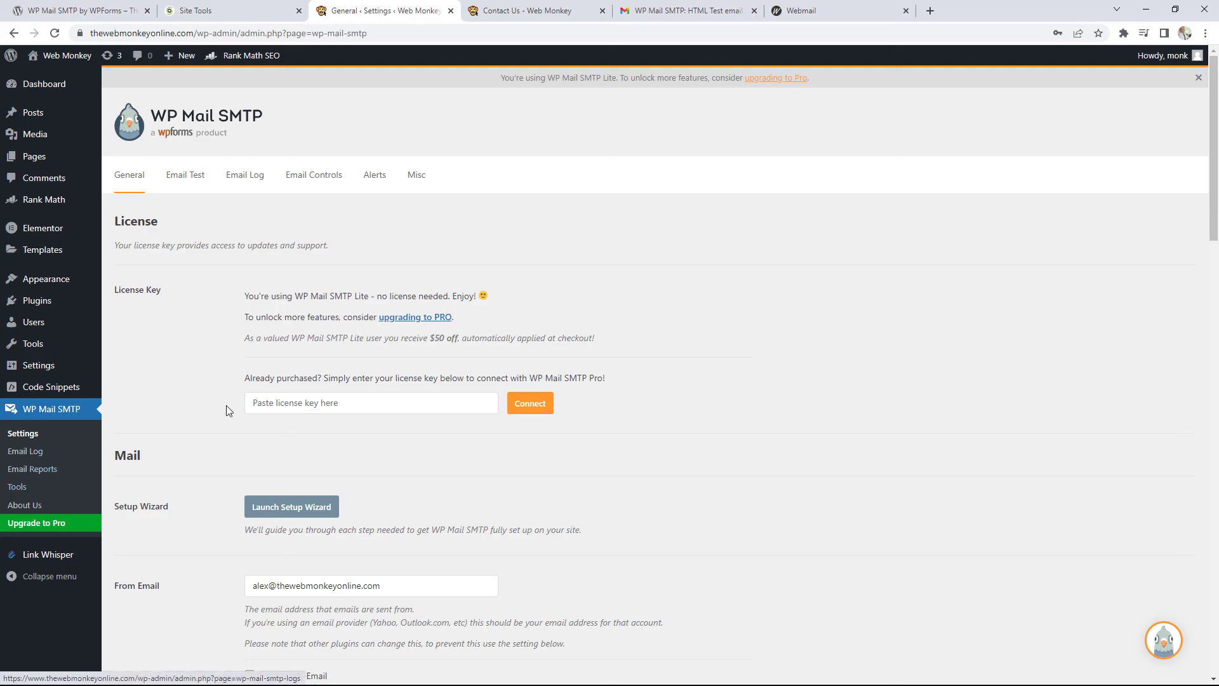
View the WP Mail SMTP by WPForms plugin page on WordPress.org
left_click(96, 13)
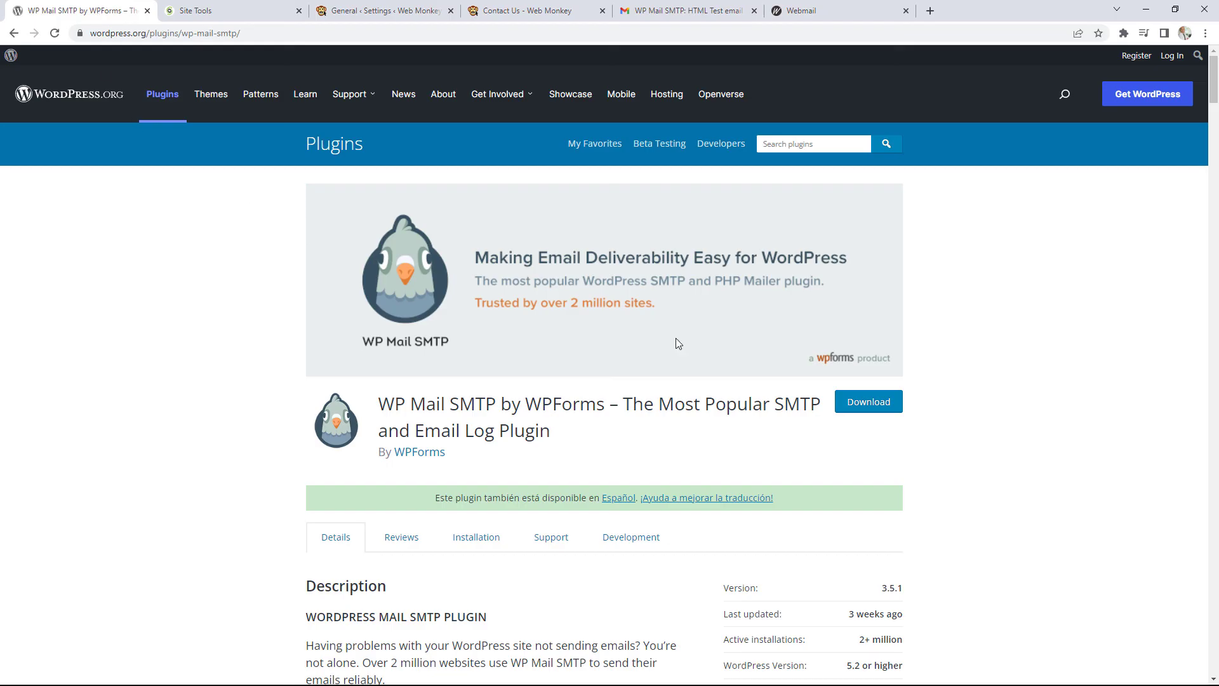
scroll(878, 351, "down", 1)
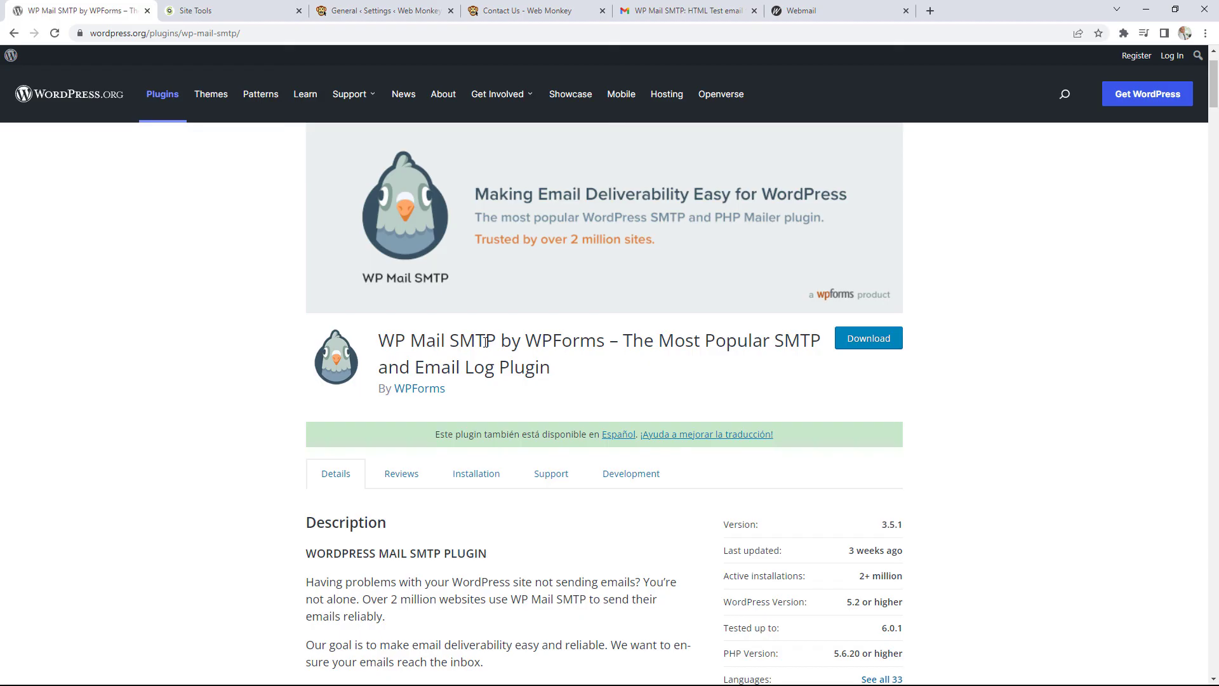
scroll(677, 368, "up", 1)
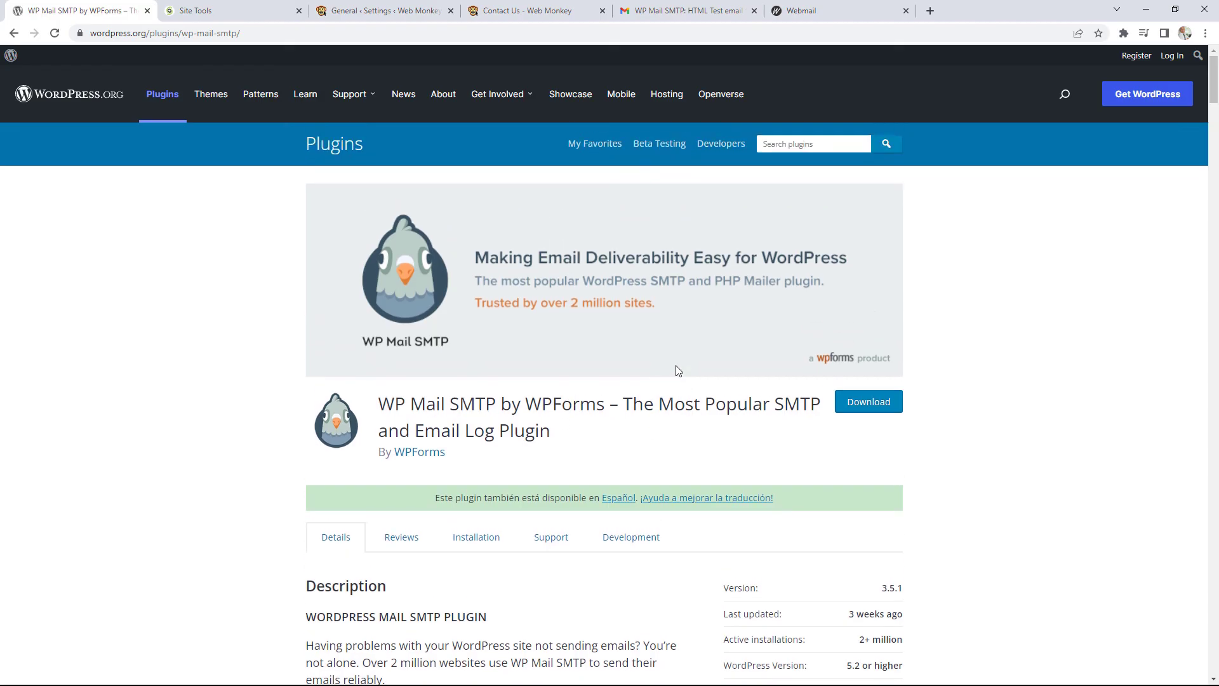